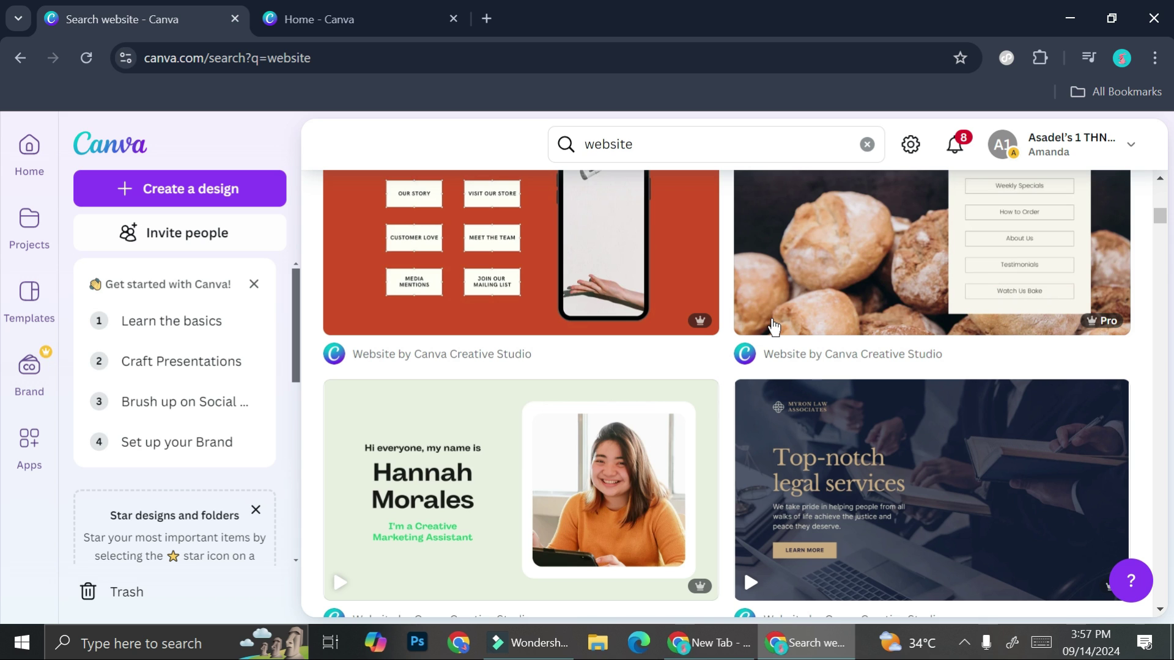
- Browse the website templates and start customising the "Phases & Spaces Inc." Home Page Website template
mouse_move(658, 409)
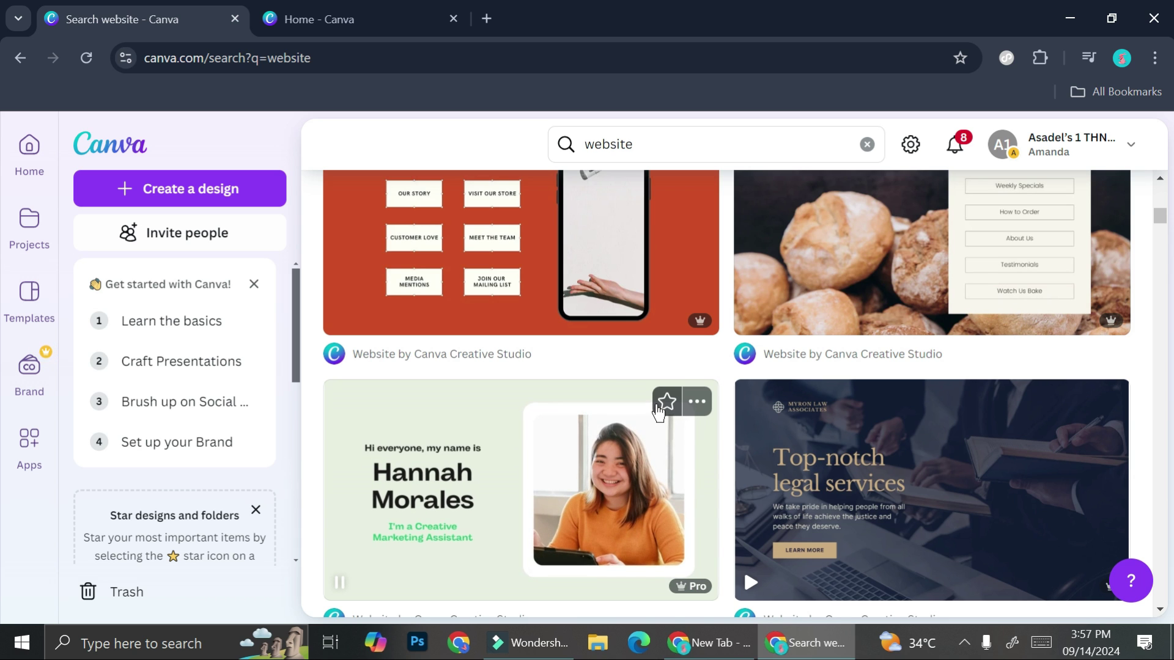
scroll(658, 410, down, 2)
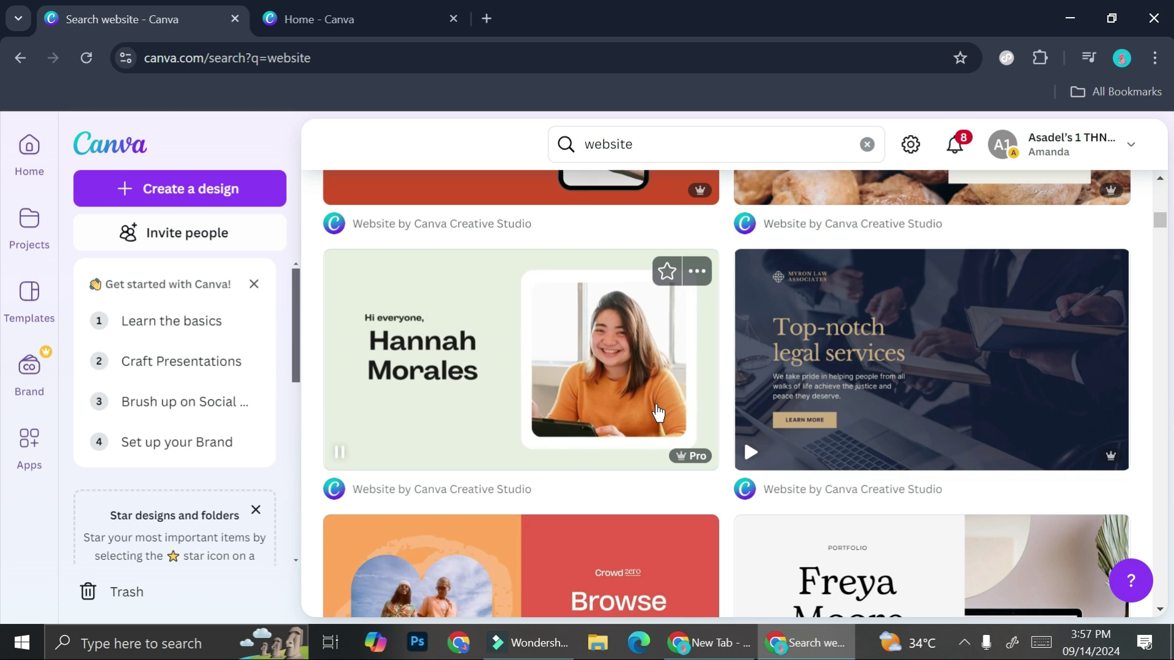
scroll(659, 411, down, 2)
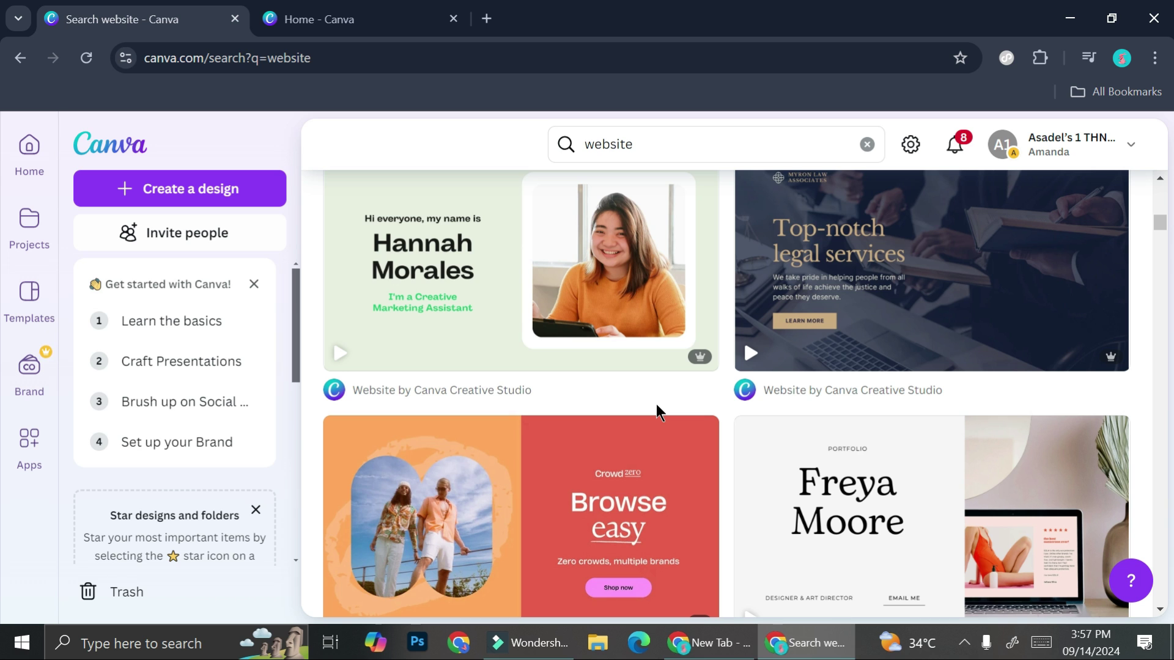
scroll(655, 405, down, 3)
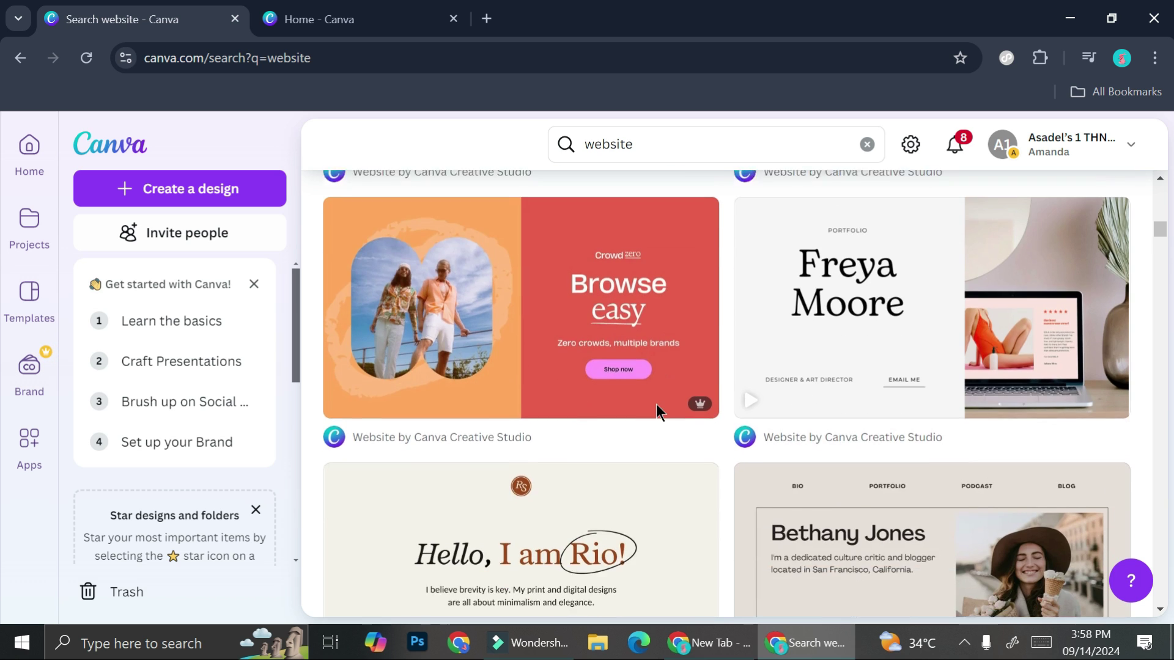
scroll(659, 413, down, 6)
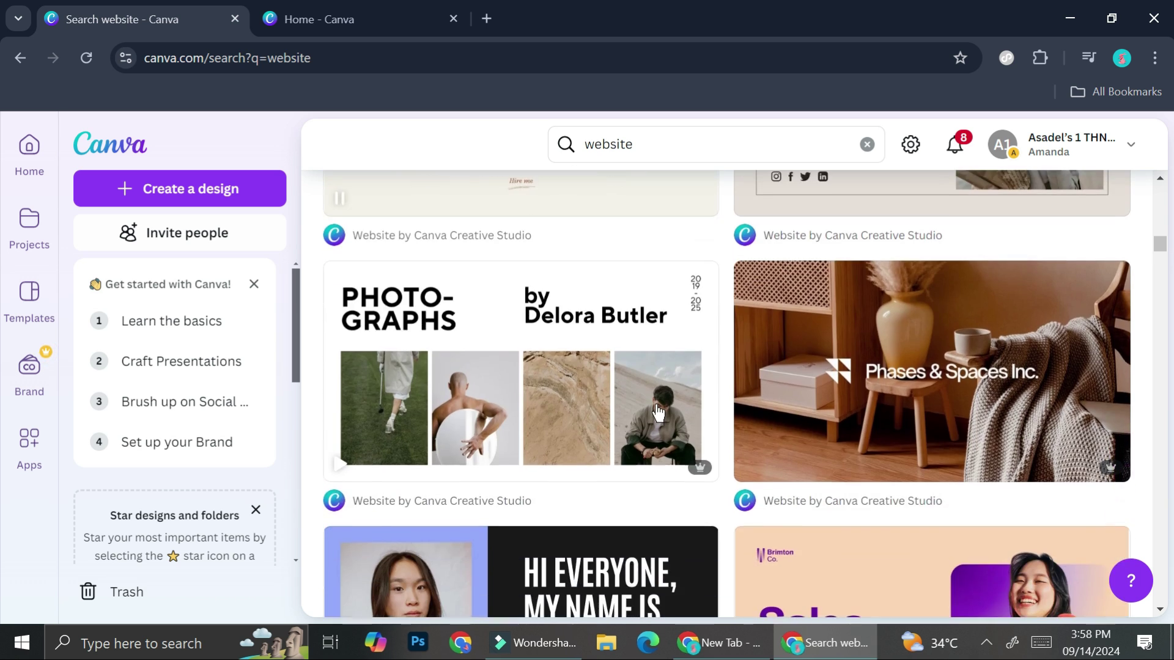
scroll(658, 413, down, 2)
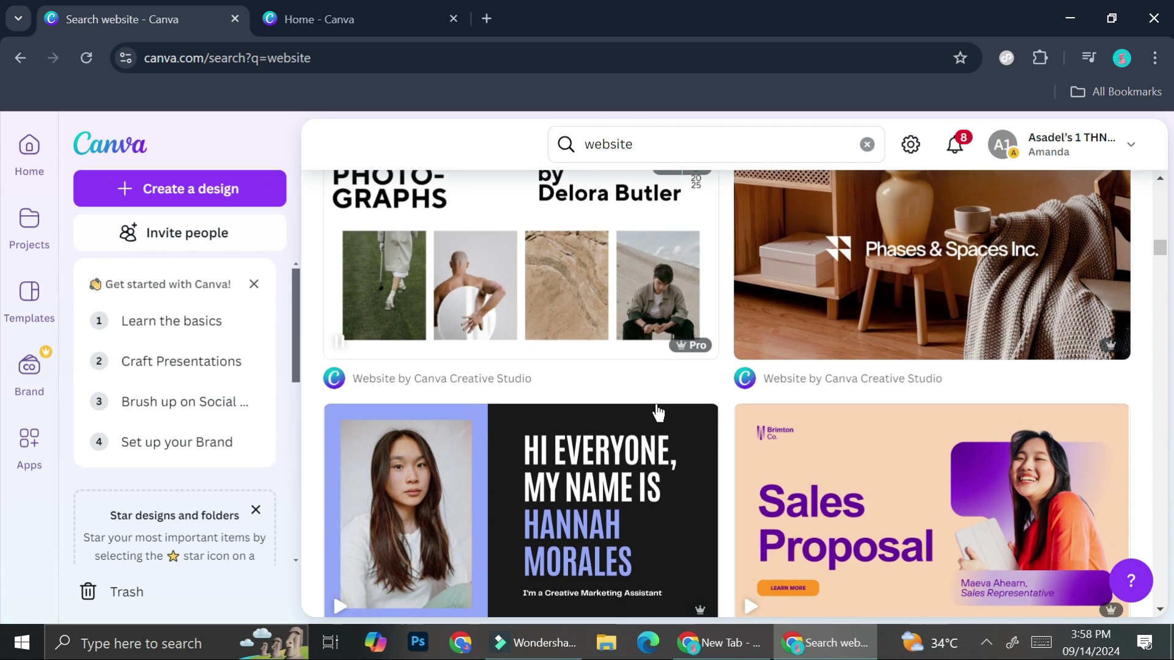
scroll(659, 412, up, 1)
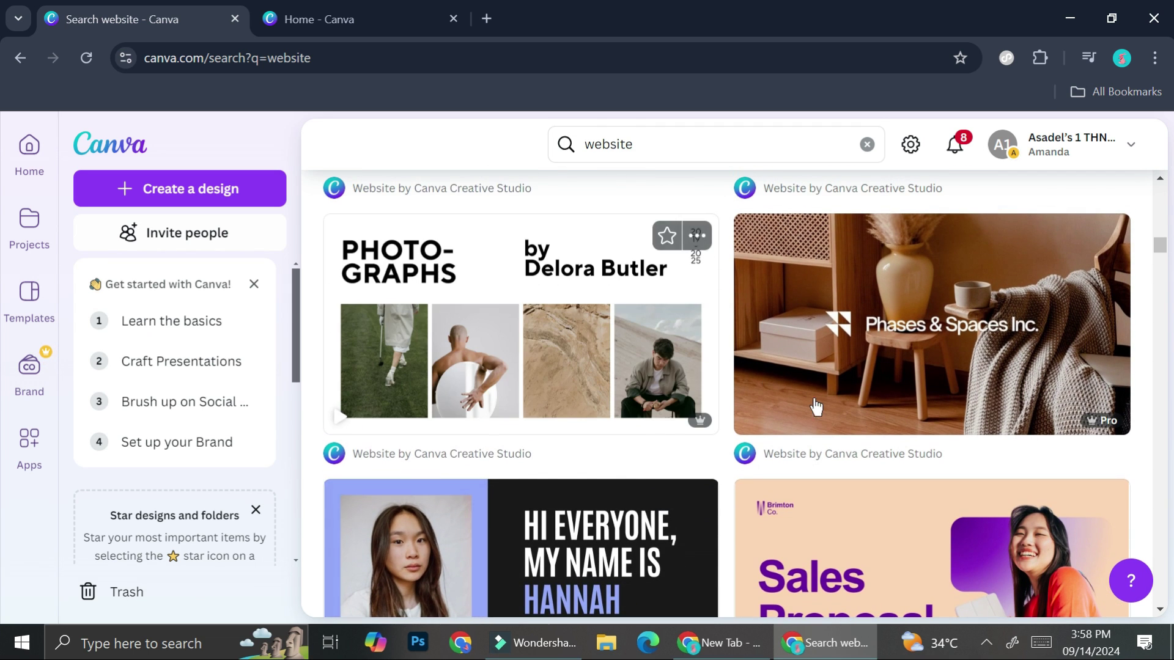
click(878, 302)
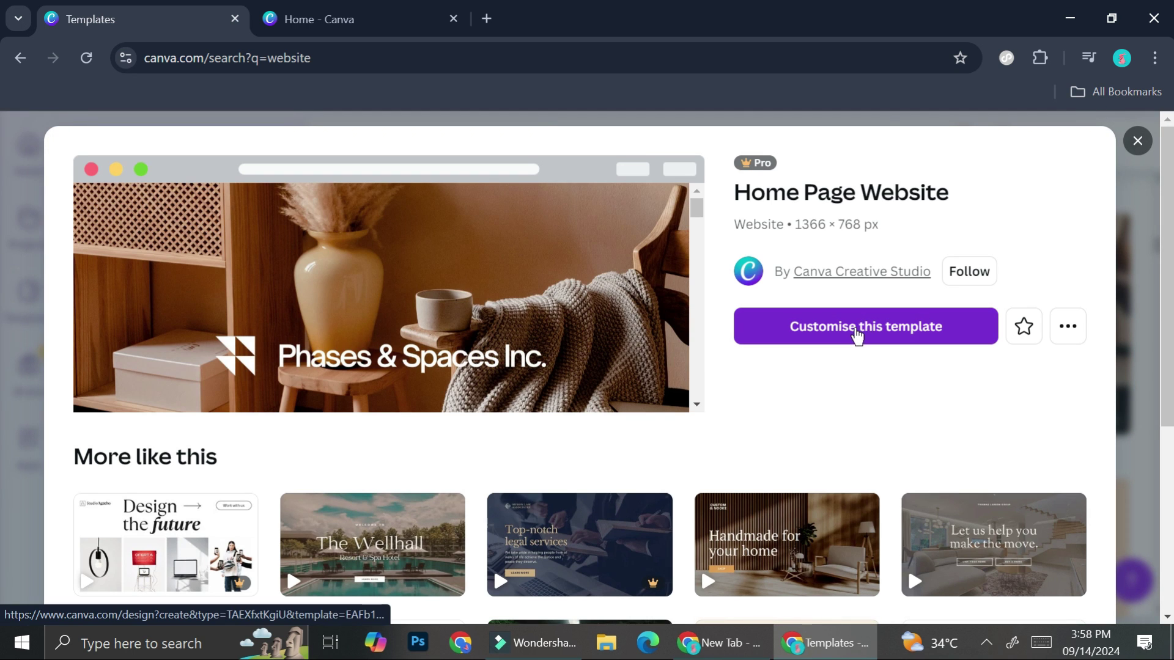
click(858, 331)
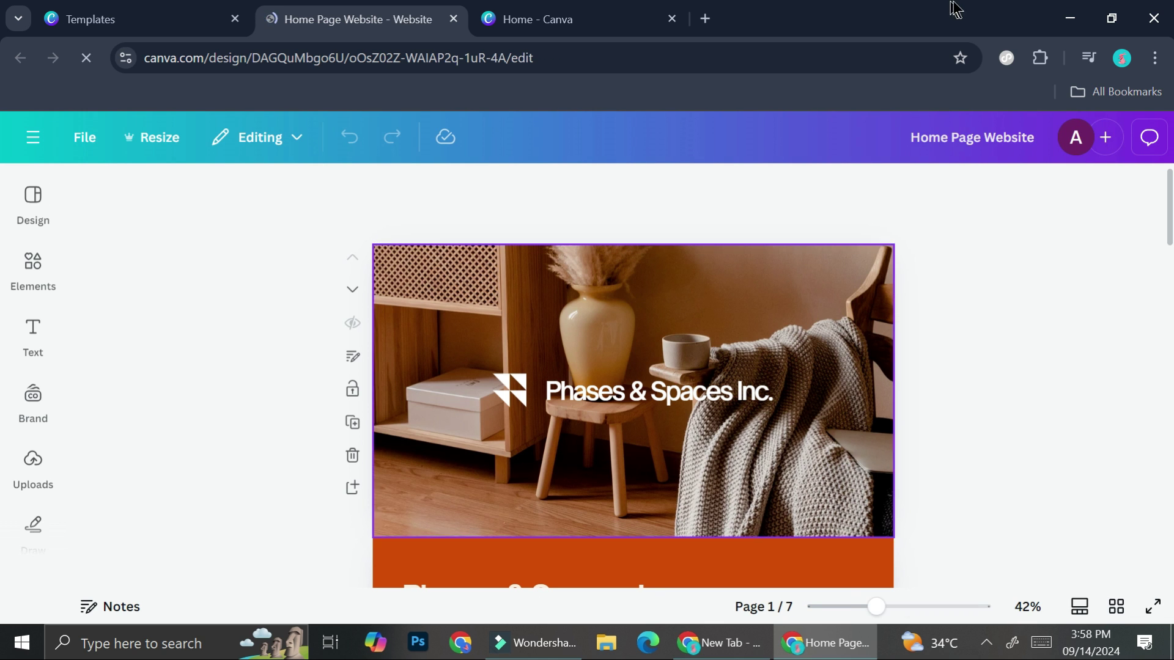
- Open the Apps directory from the other open Canva page and search it for Google Maps
click(632, 8)
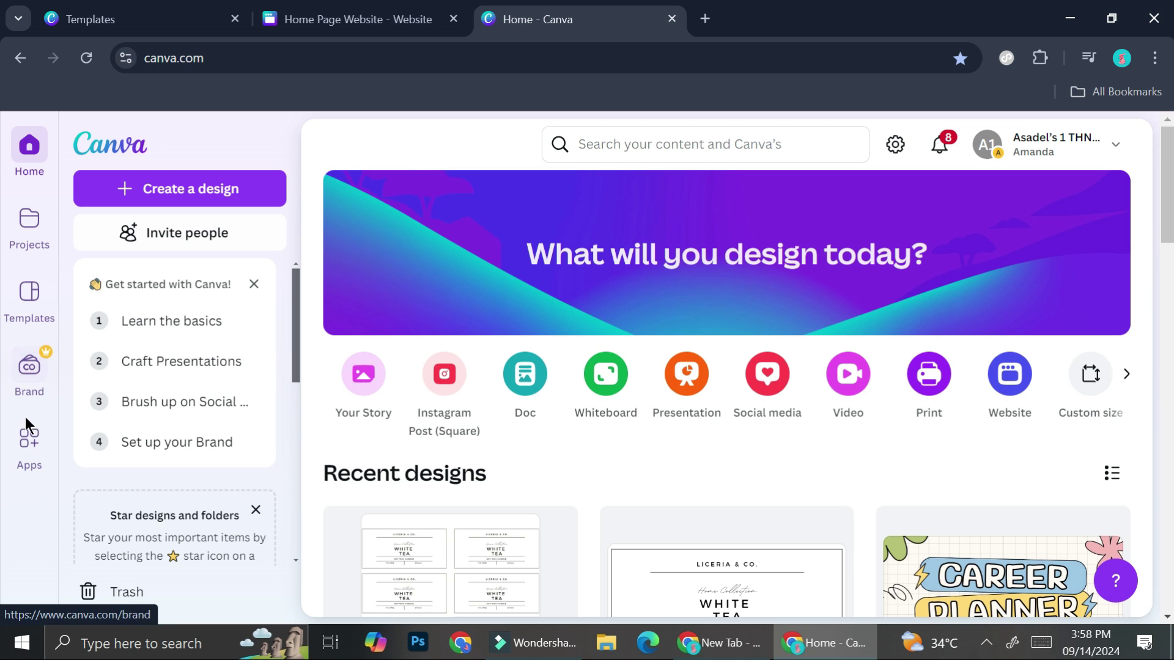
click(33, 452)
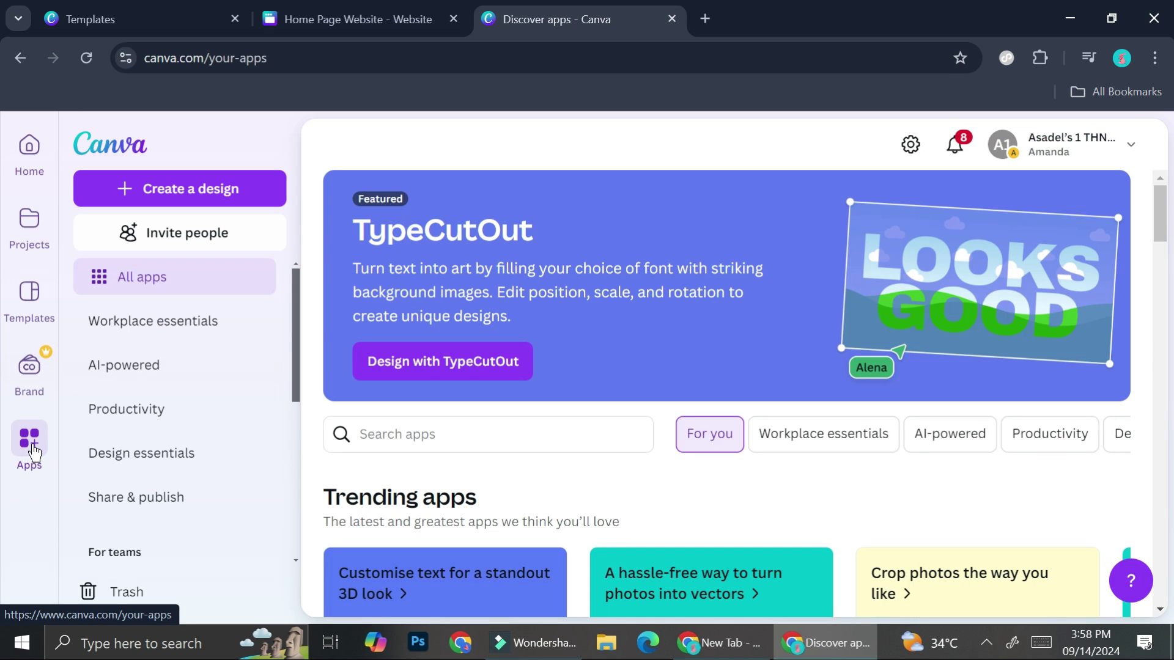
scroll(351, 405, down, 5)
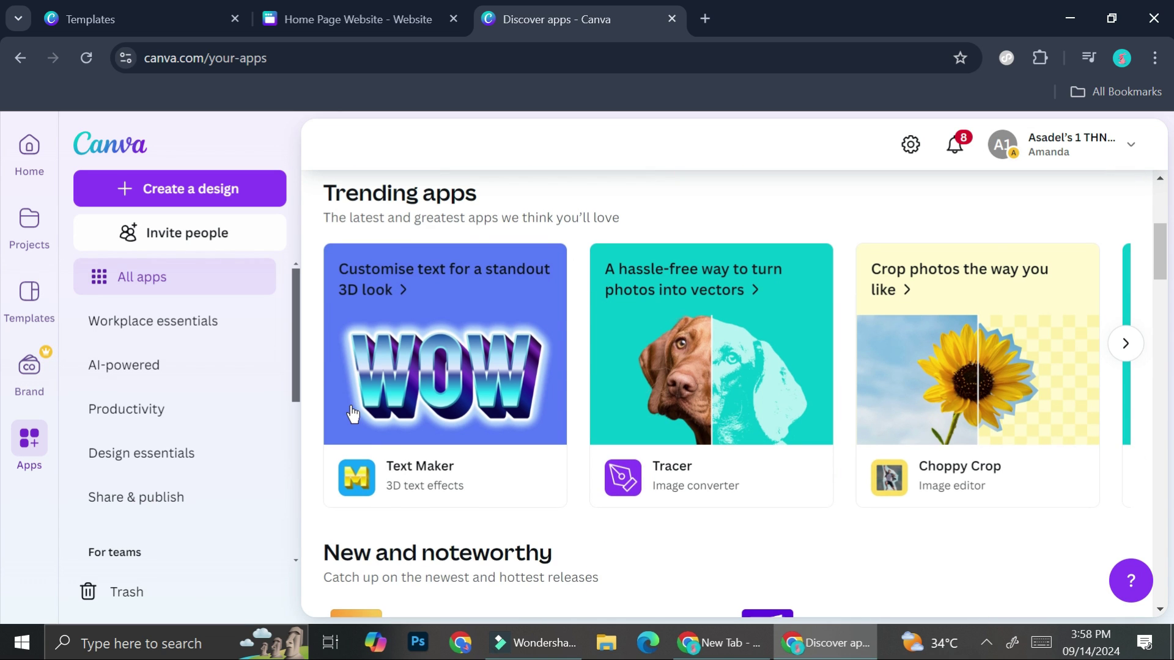
scroll(353, 414, up, 2)
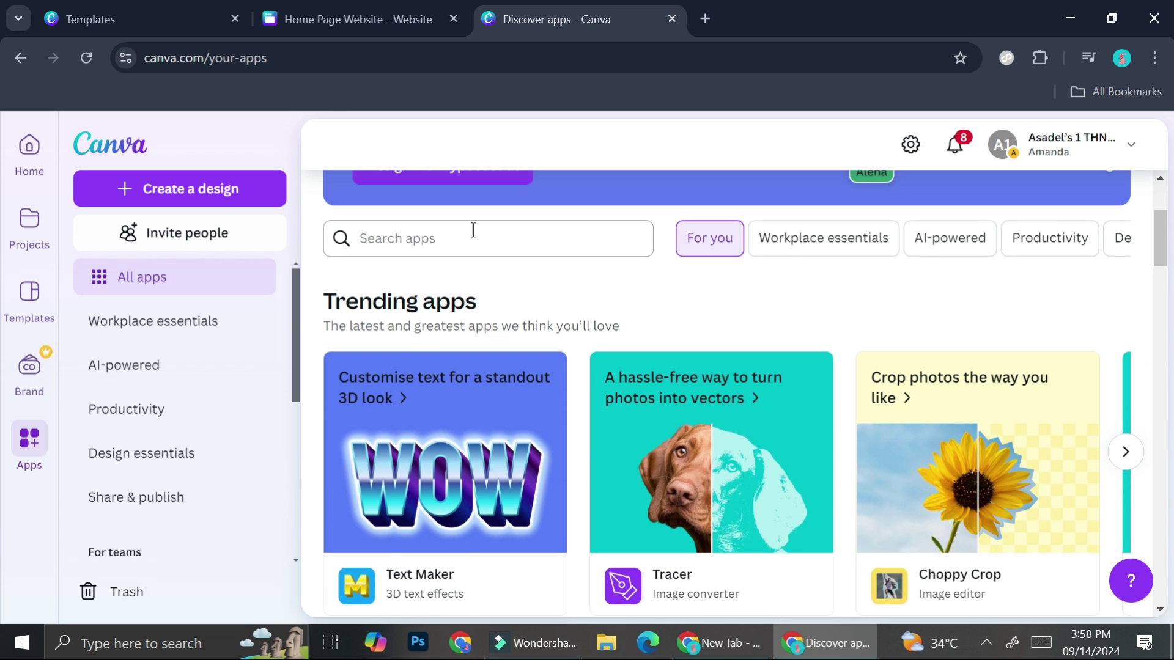
click(464, 232)
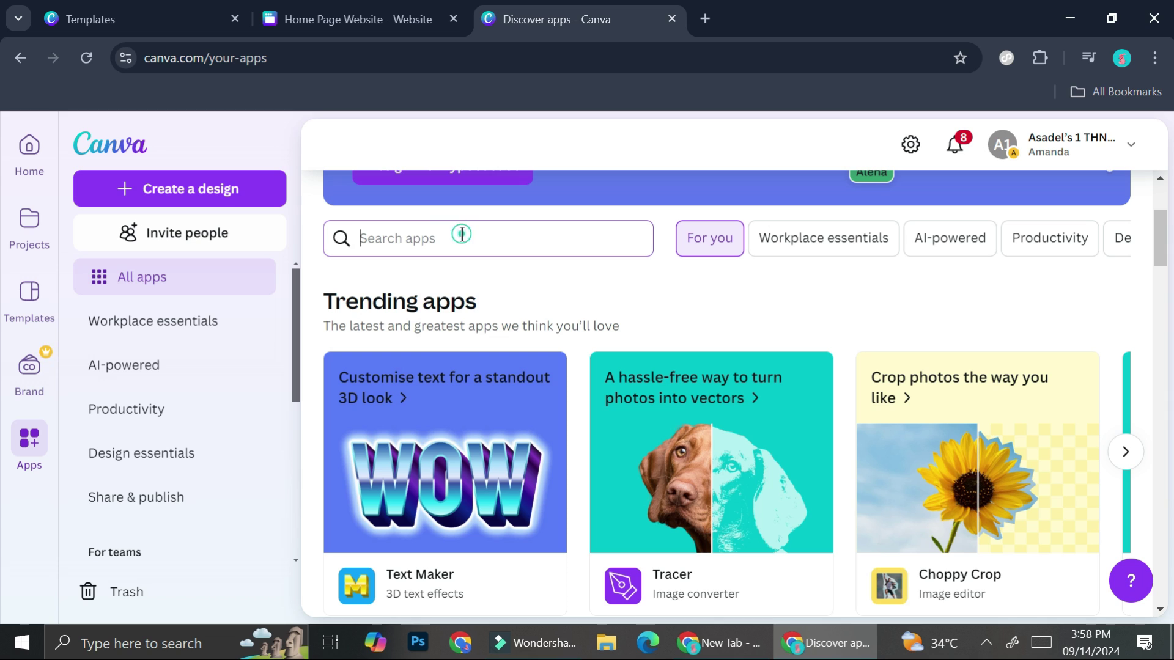
text(g)
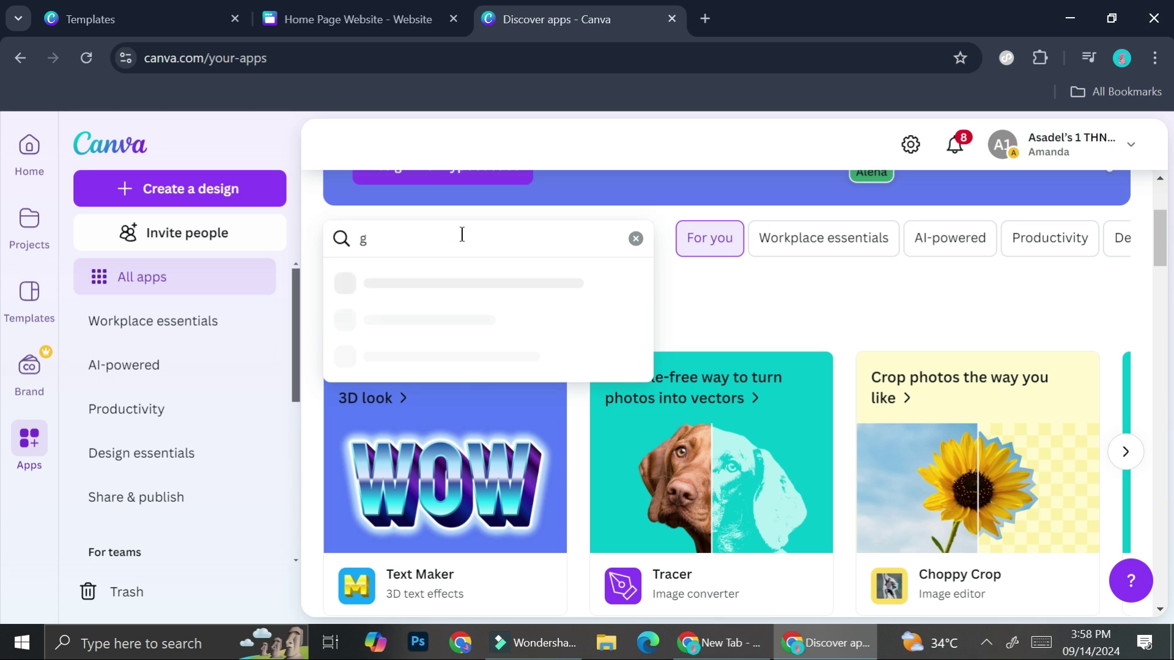
text(oogle)
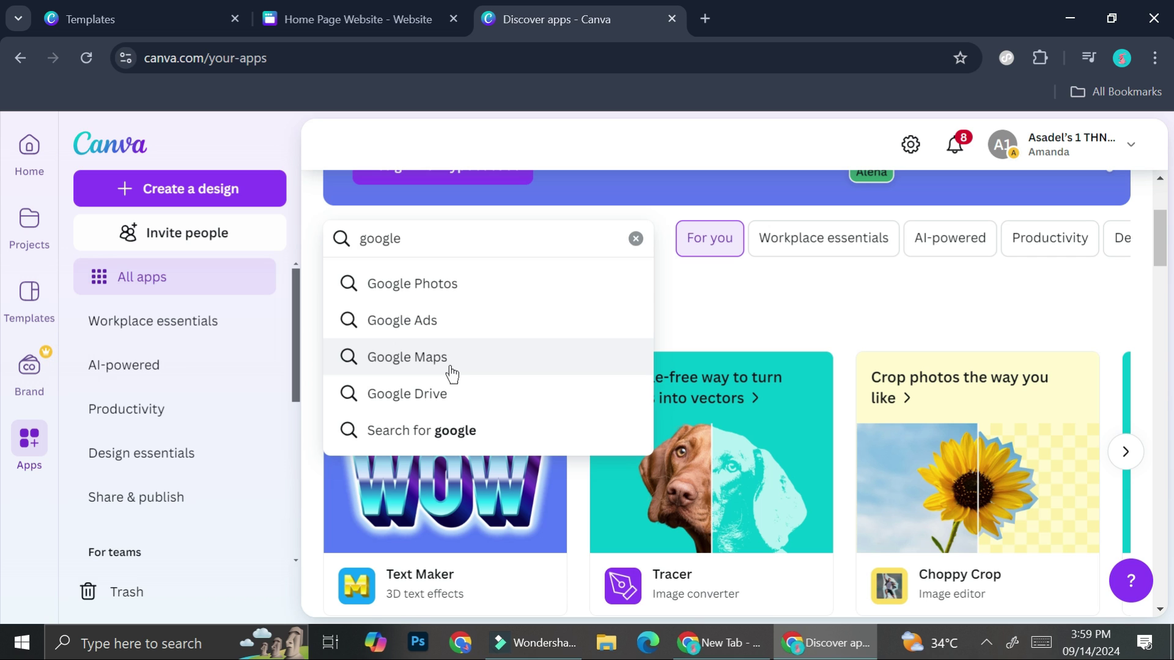
click(437, 353)
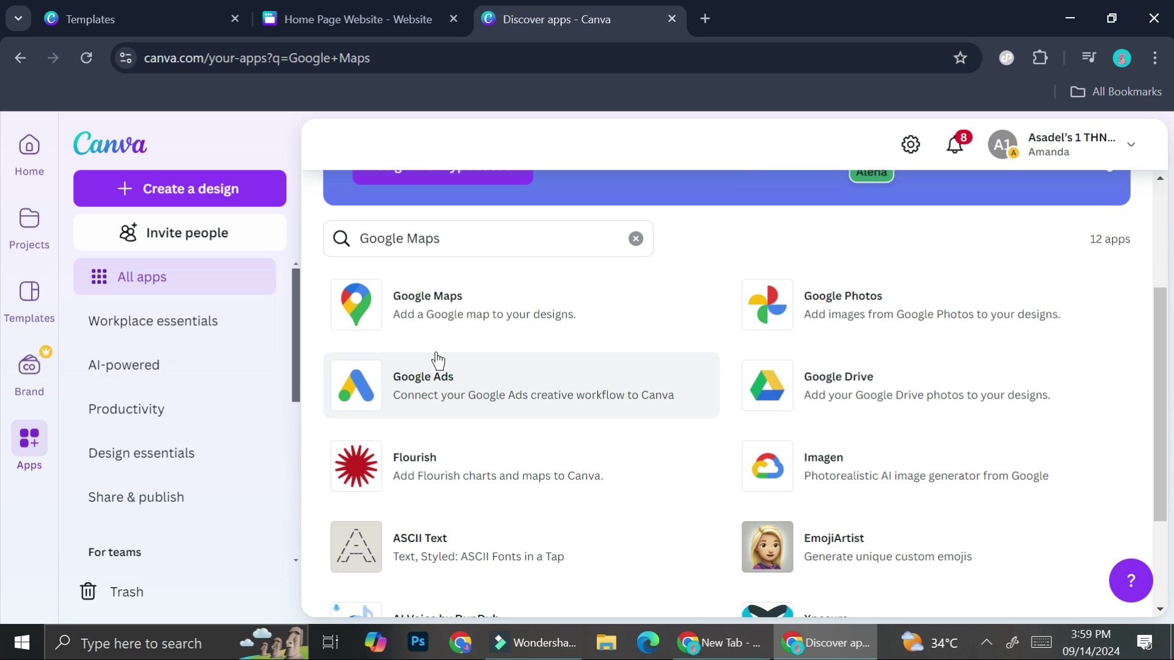
- Use the Google Maps app in the existing Home Page Website design from your projects, and close the design's duplicate browser tab
scroll(828, 348, down, 2)
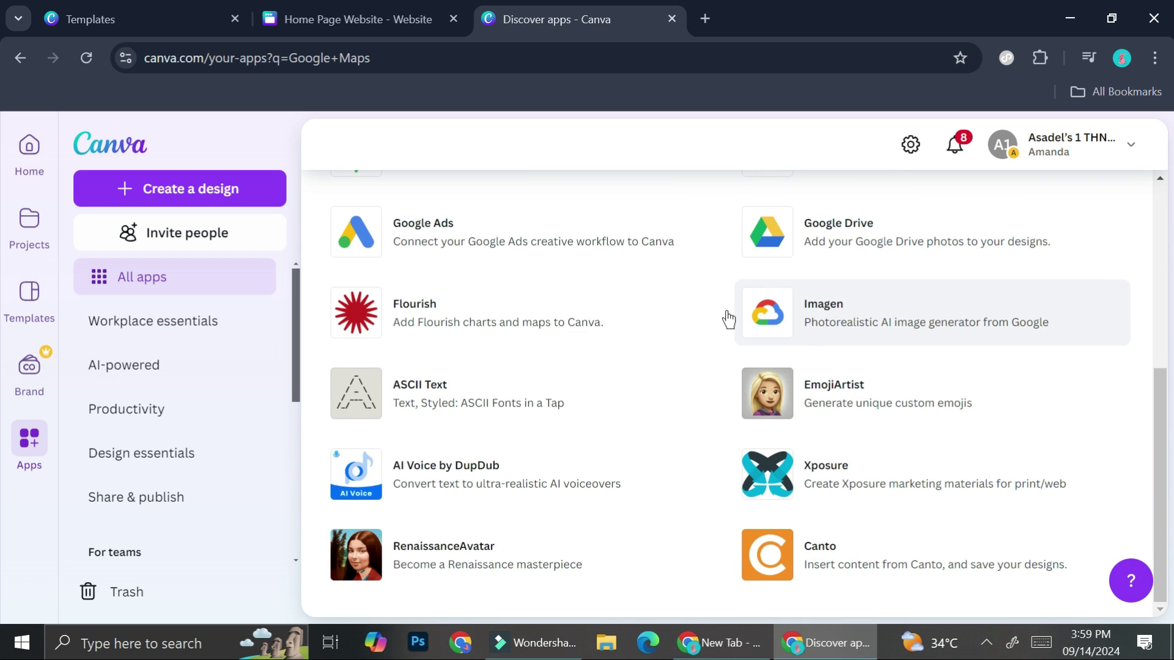
scroll(673, 312, up, 4)
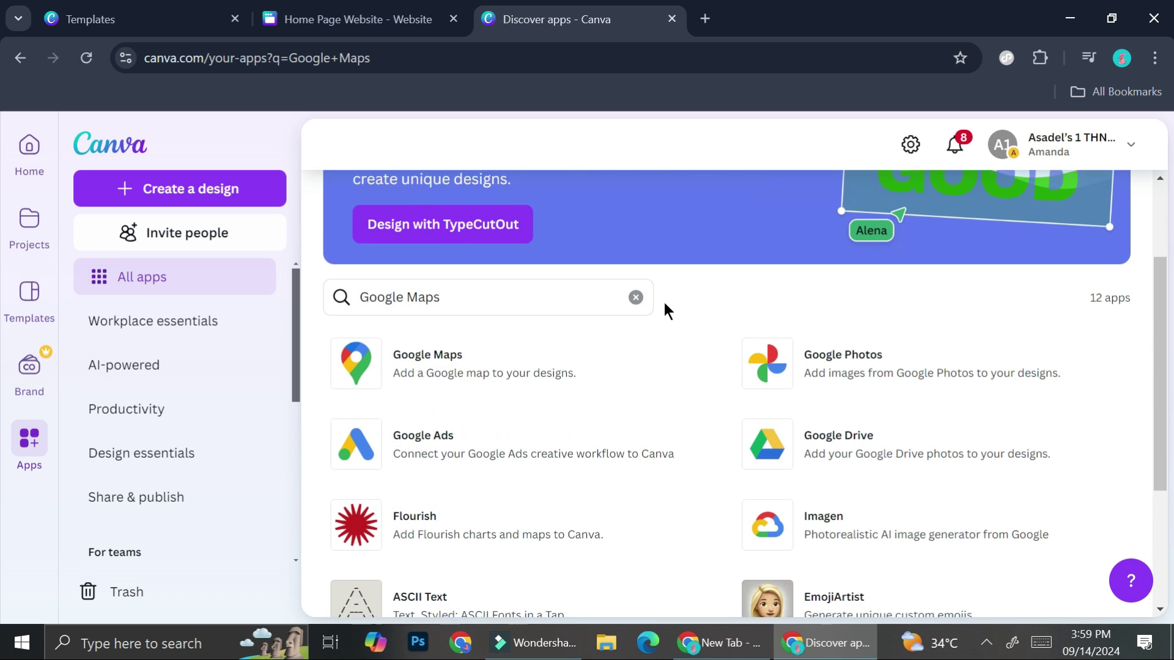
scroll(659, 321, down, 1)
click(520, 340)
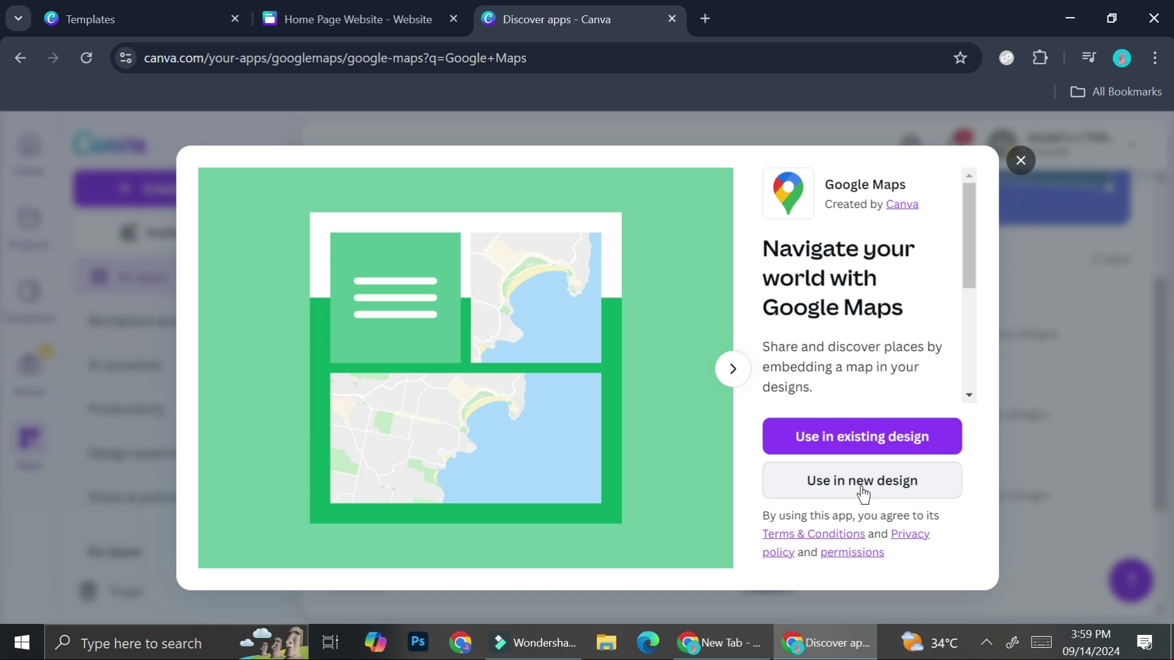
click(865, 439)
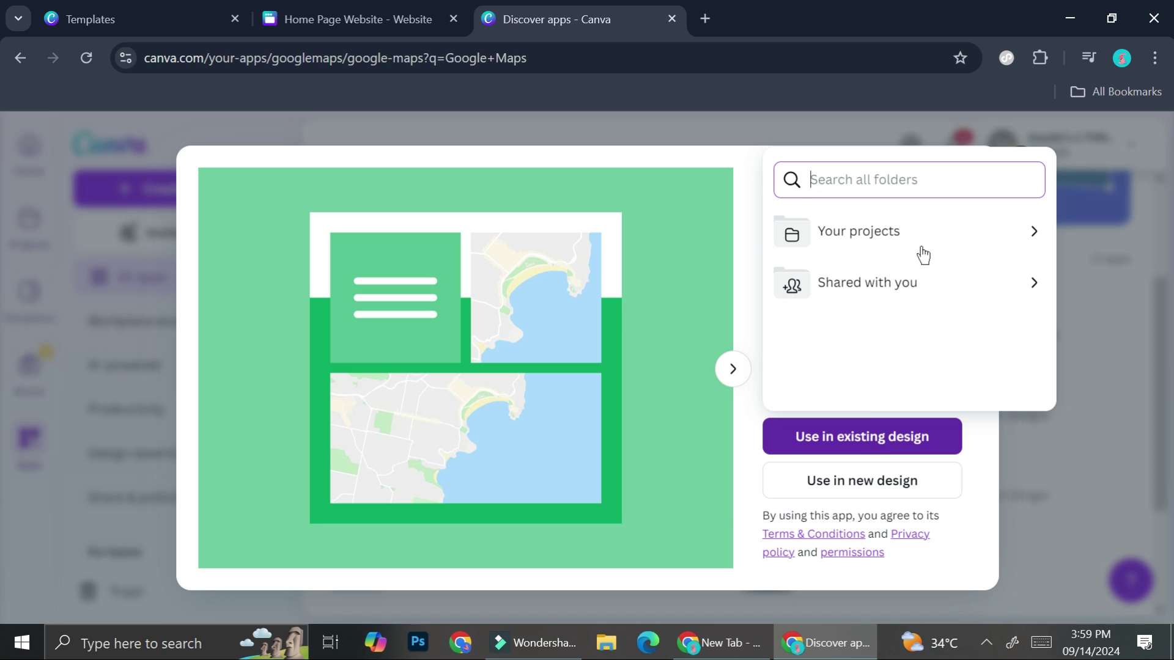
click(939, 224)
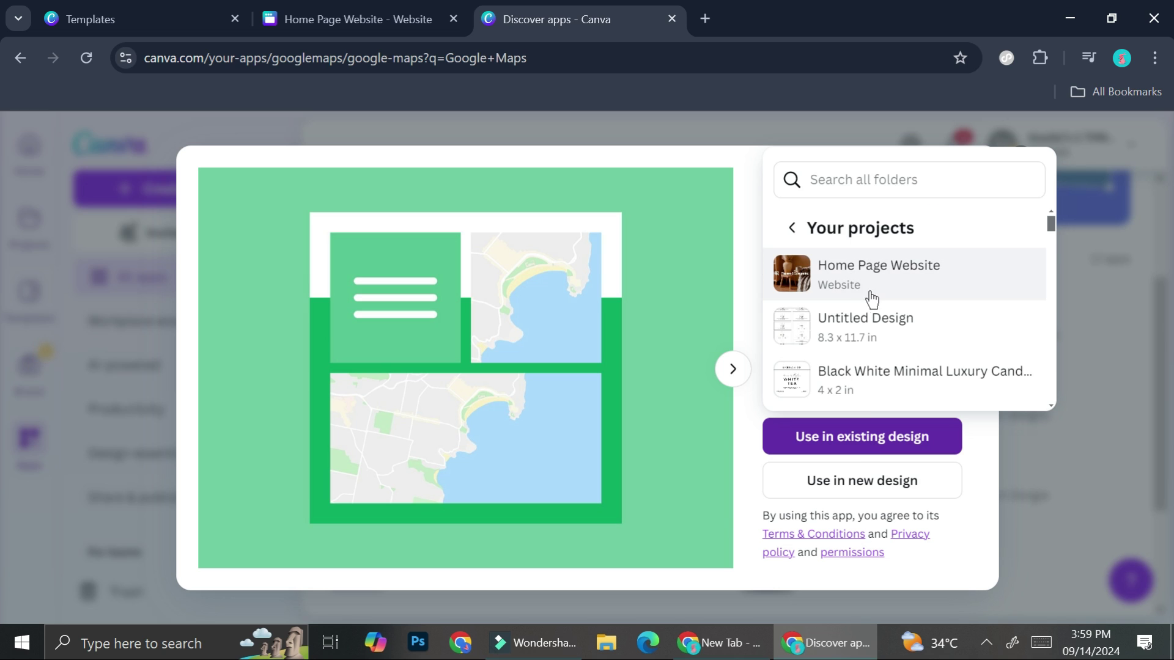
click(854, 271)
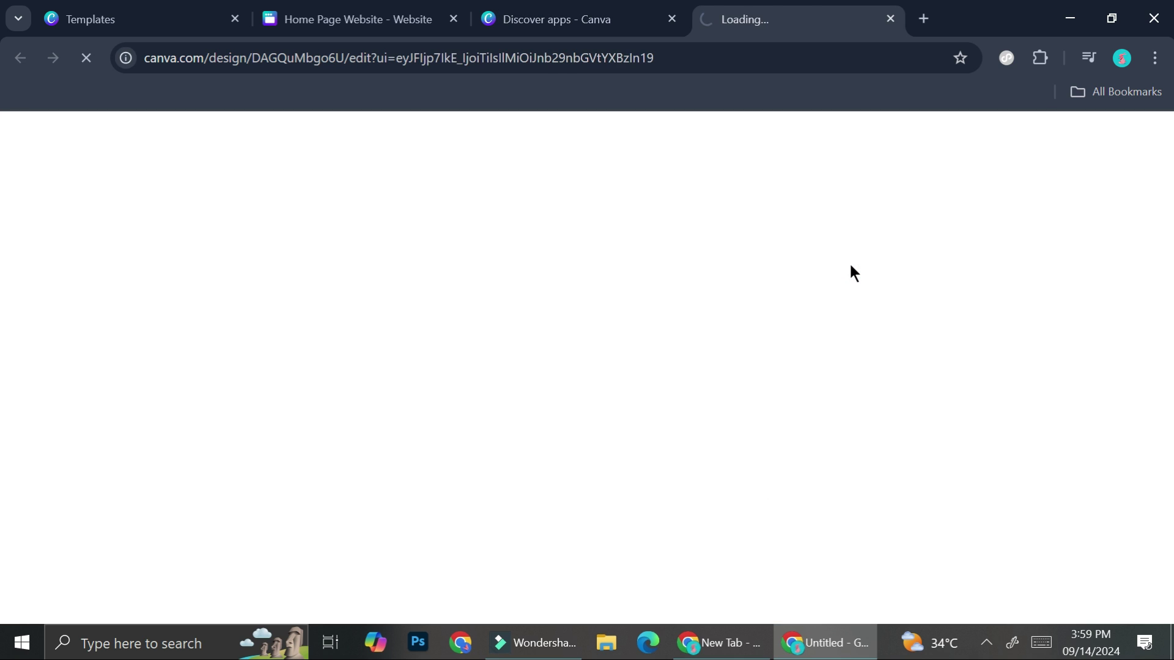
click(453, 19)
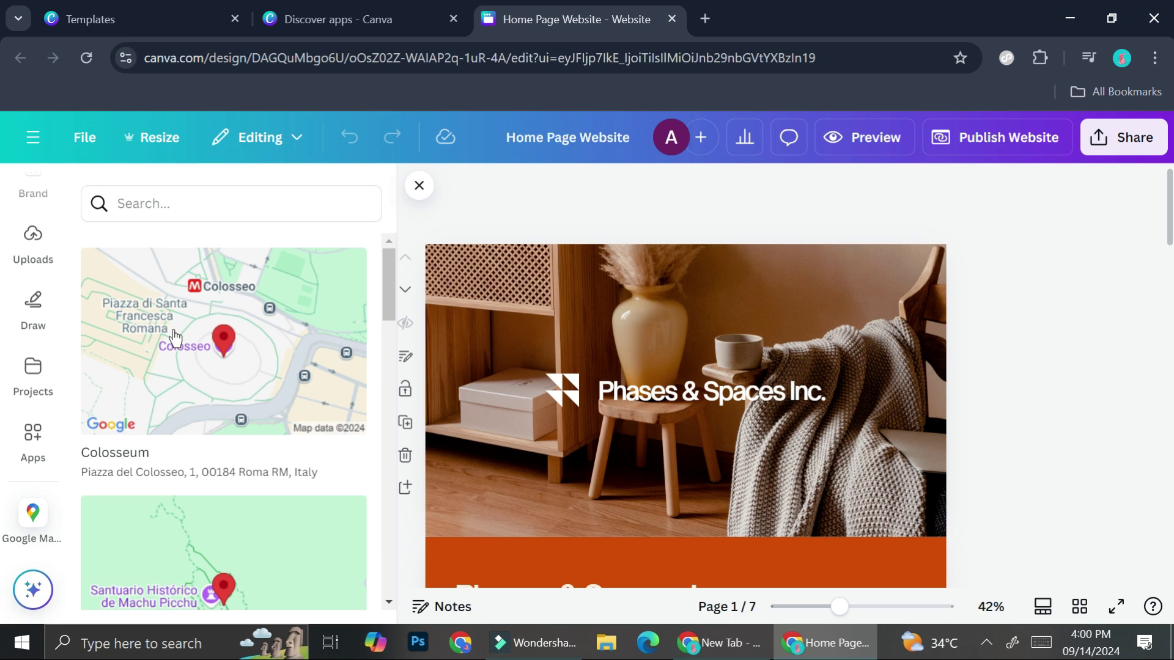
- Replace the "You have a place here" heading on page 6 of the website with "Find us here"
scroll(582, 329, down, 3)
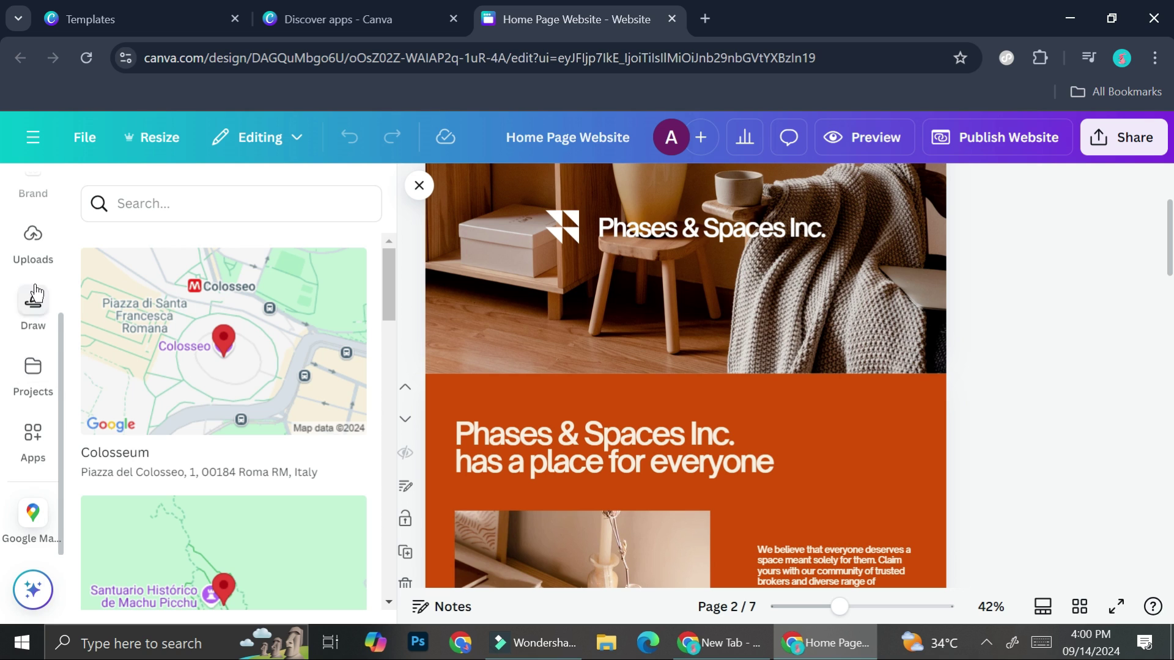
scroll(33, 343, up, 3)
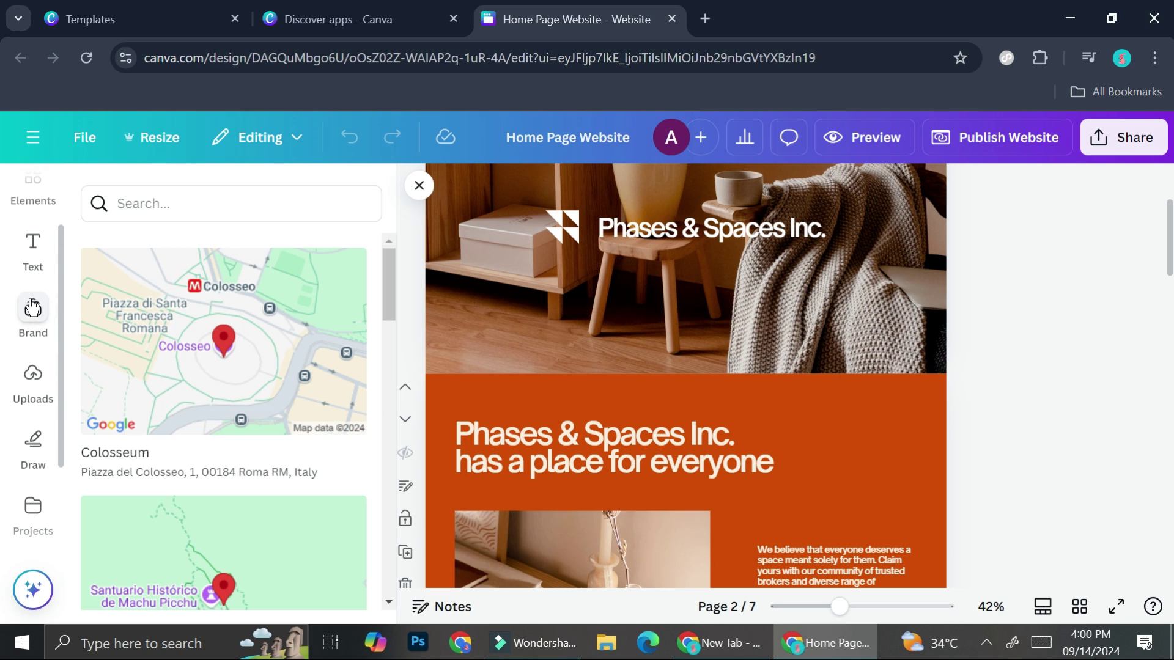
scroll(27, 388, down, 3)
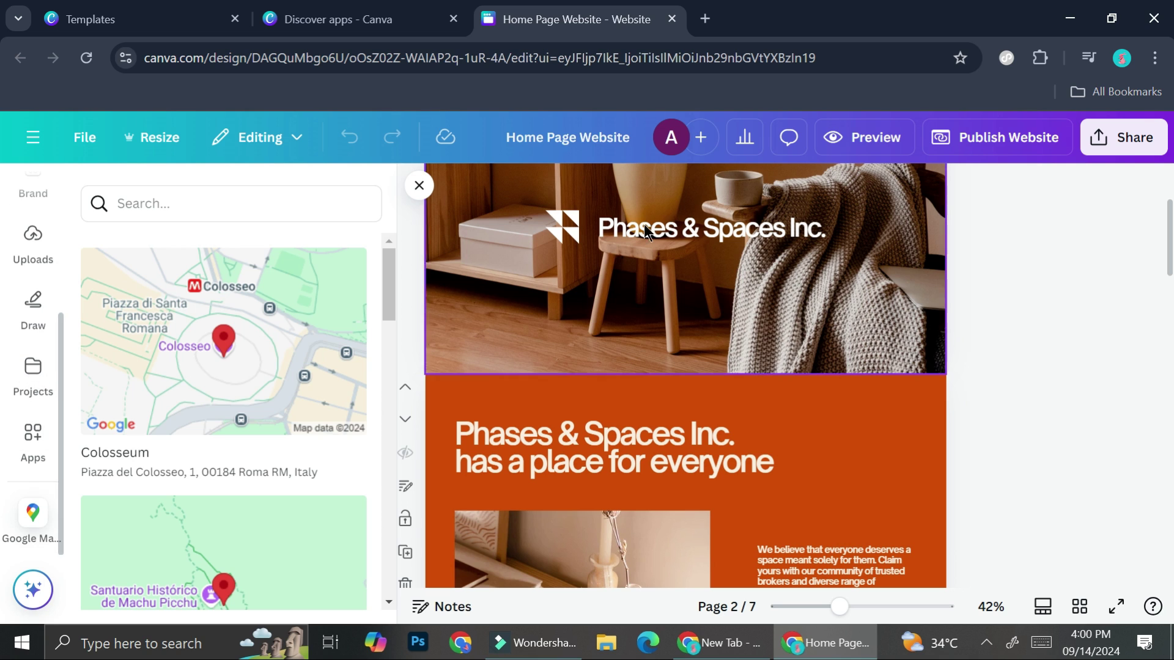
scroll(687, 236, down, 5)
scroll(687, 236, down, 10)
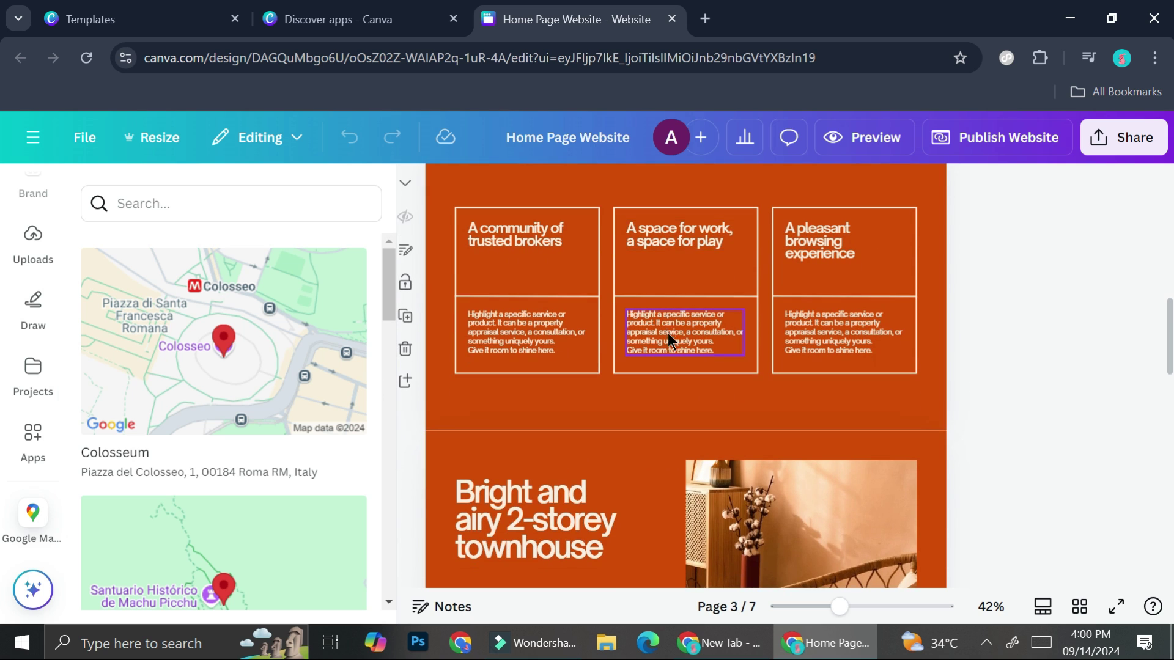
scroll(665, 324, down, 10)
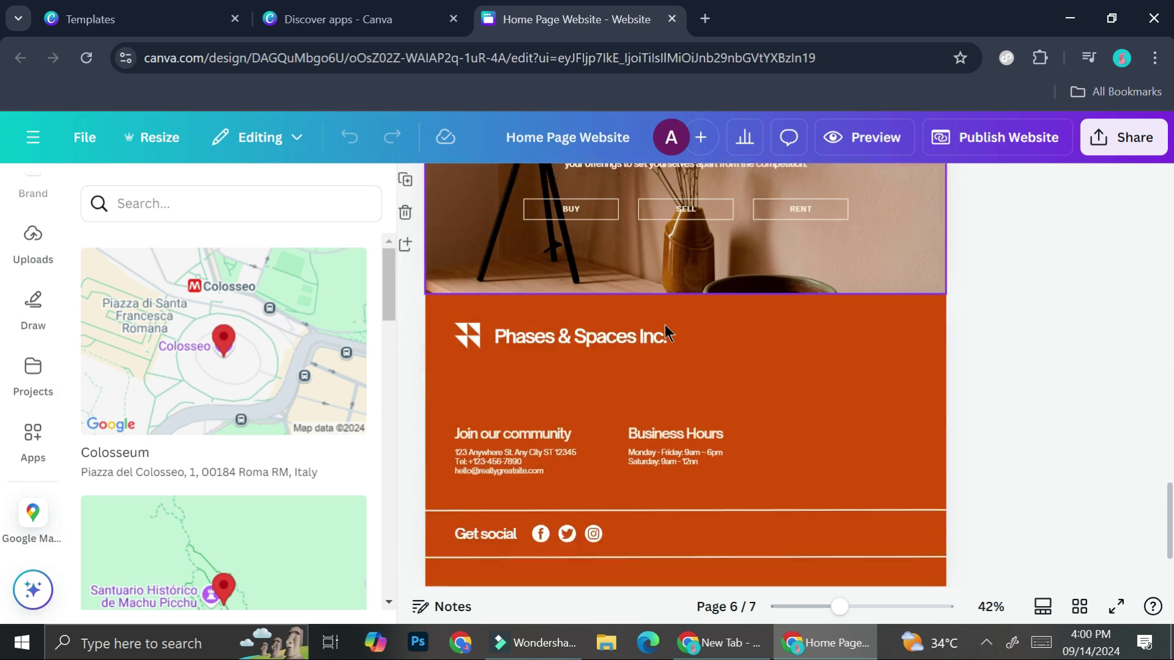
scroll(665, 324, up, 3)
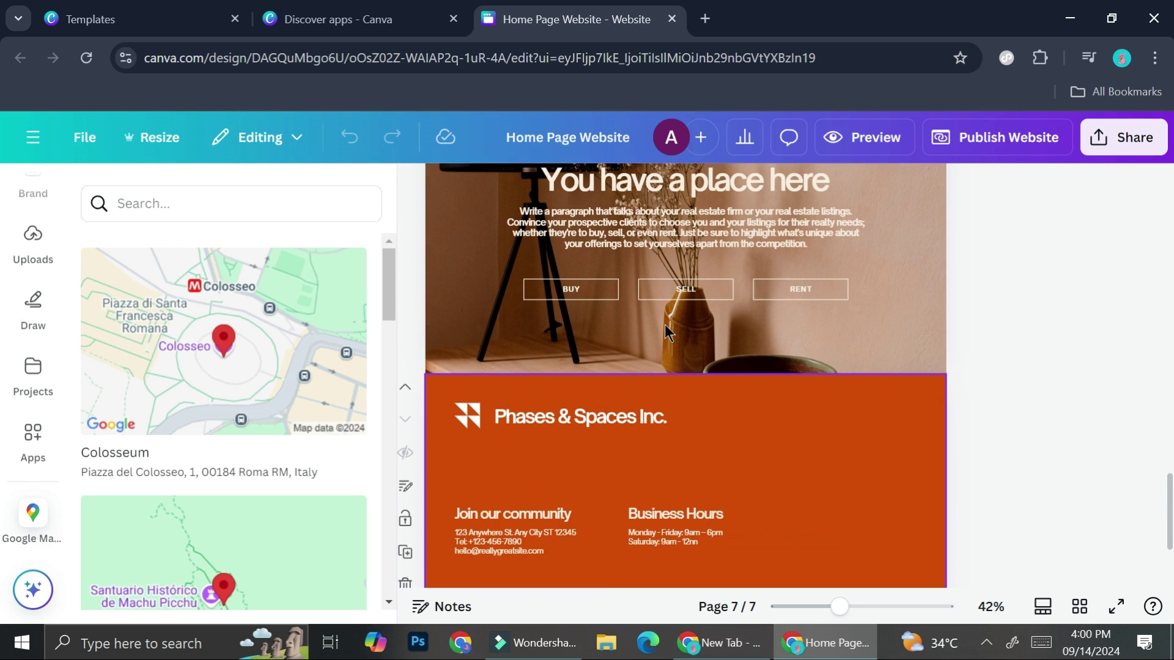
scroll(665, 327, up, 2)
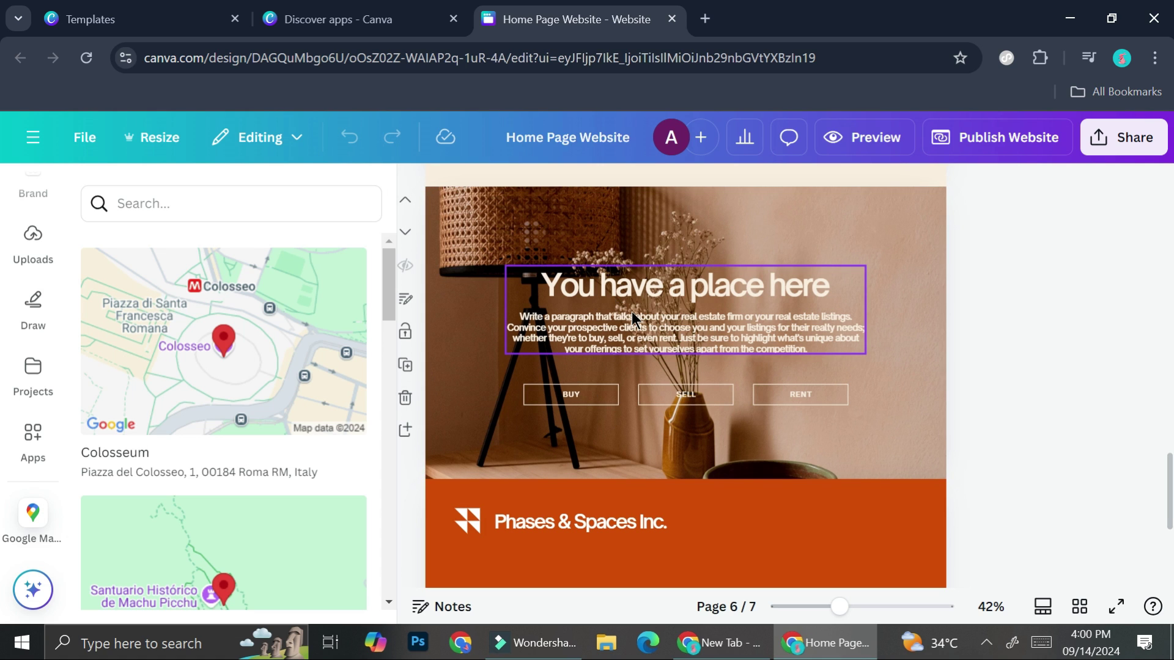
click(562, 310)
click(728, 286)
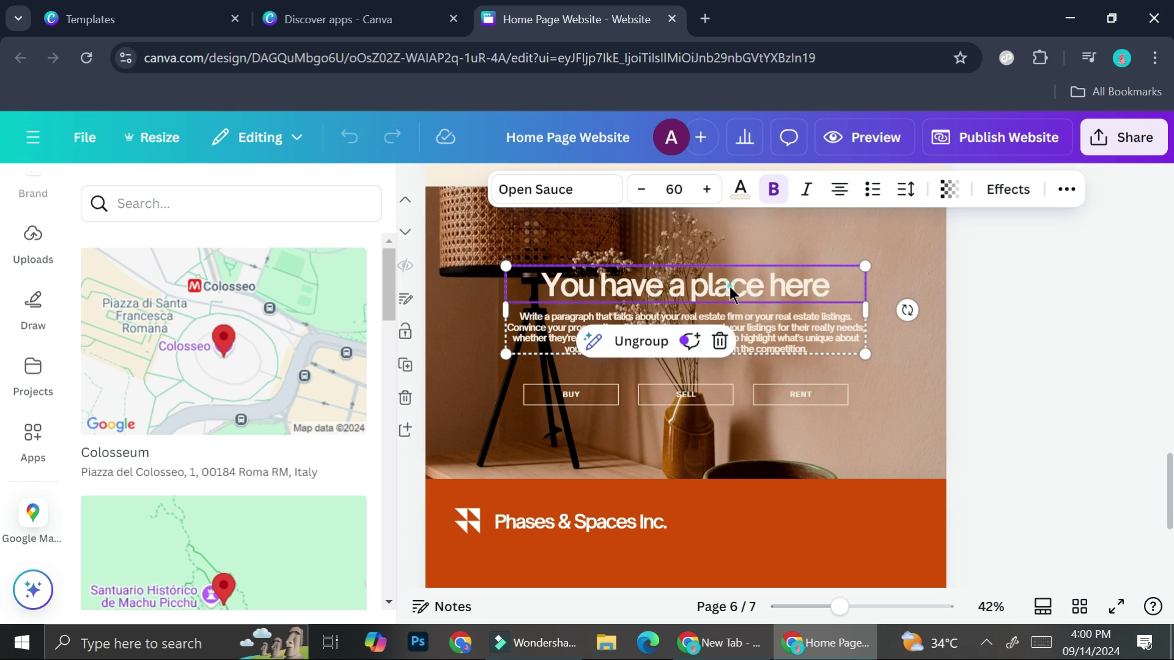
click(729, 286)
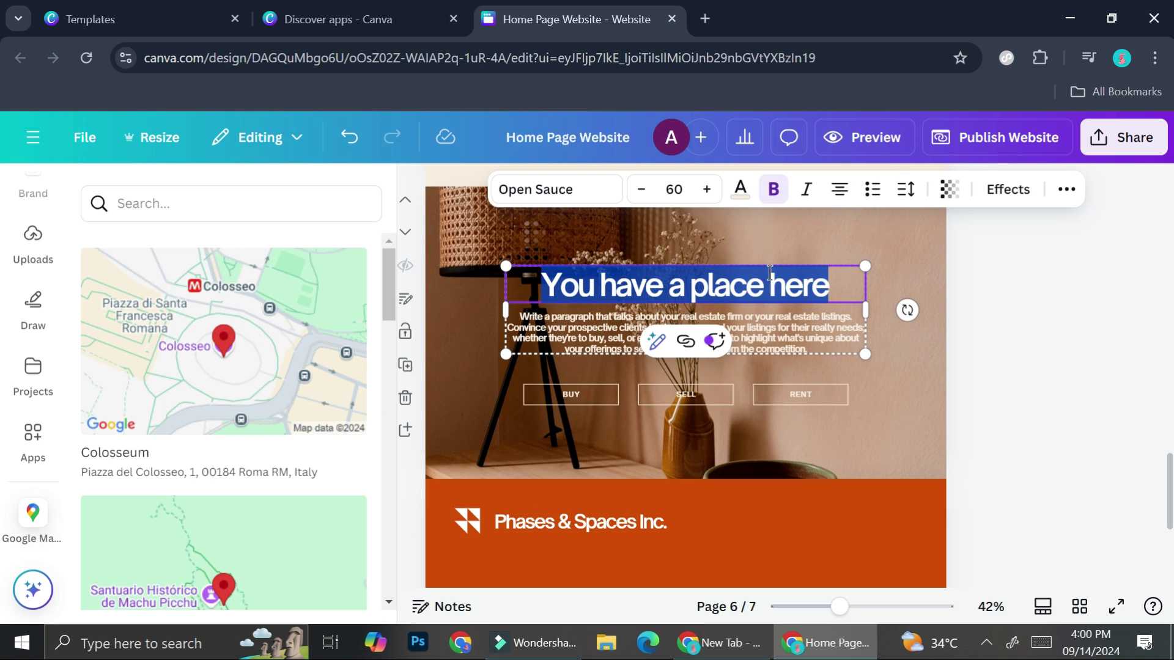
text(Find us here)
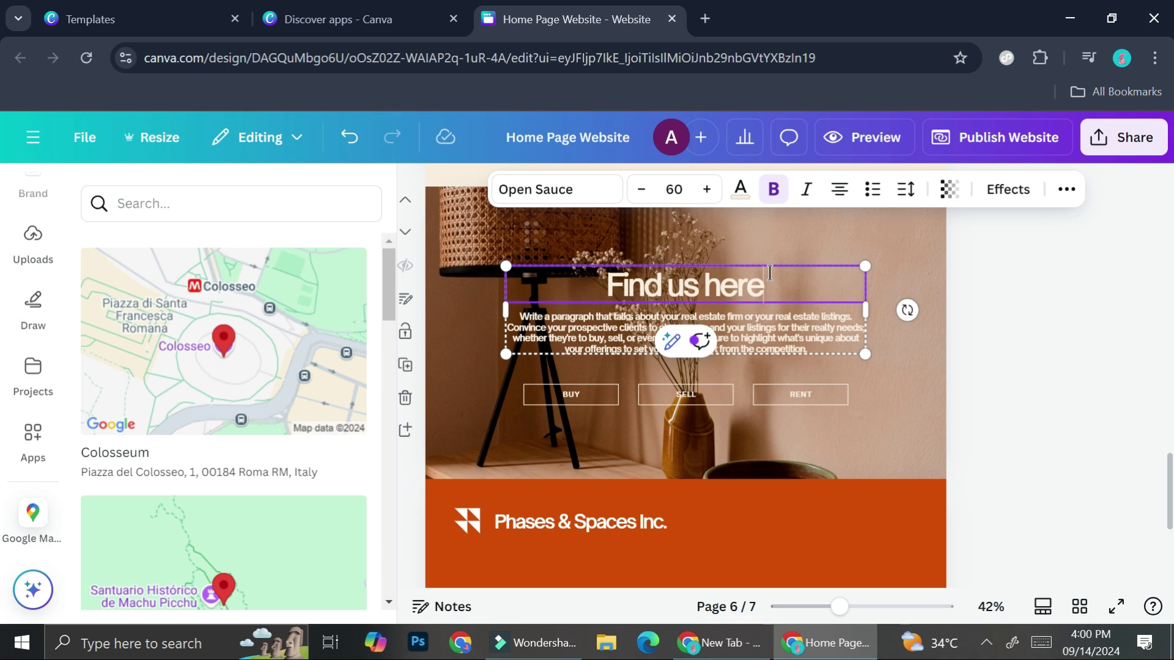
click(786, 419)
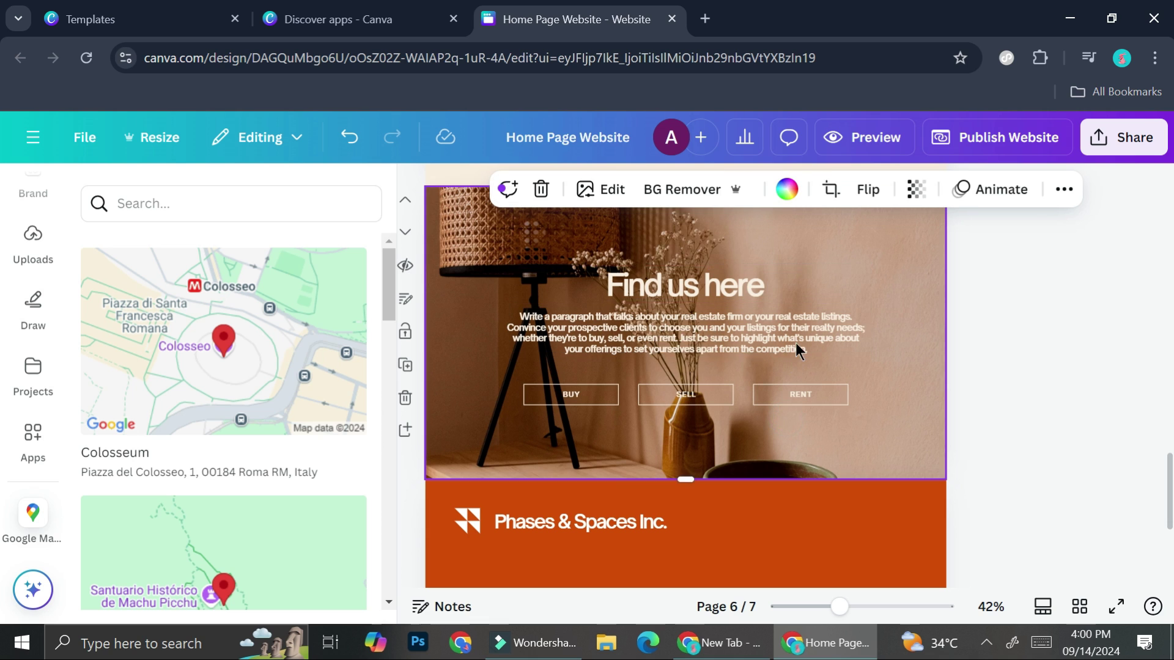
- Delete the paragraph and the BUY, SELL and RENT buttons beneath the "Find us here" heading on page 6
click(796, 342)
click(671, 273)
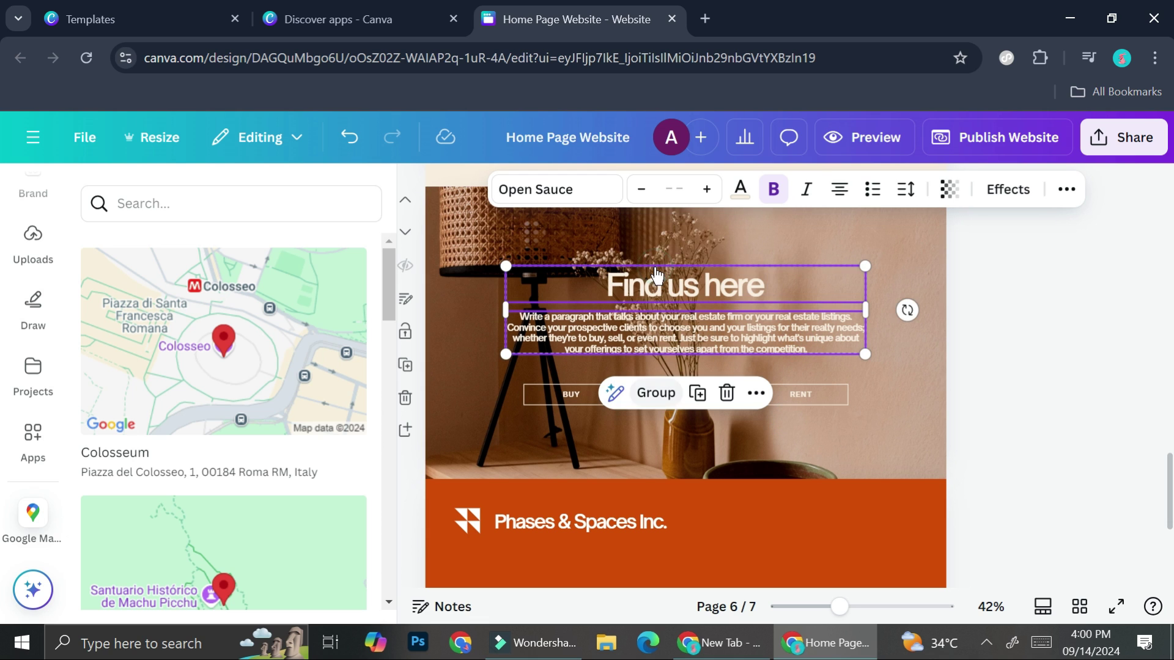
click(905, 364)
click(800, 343)
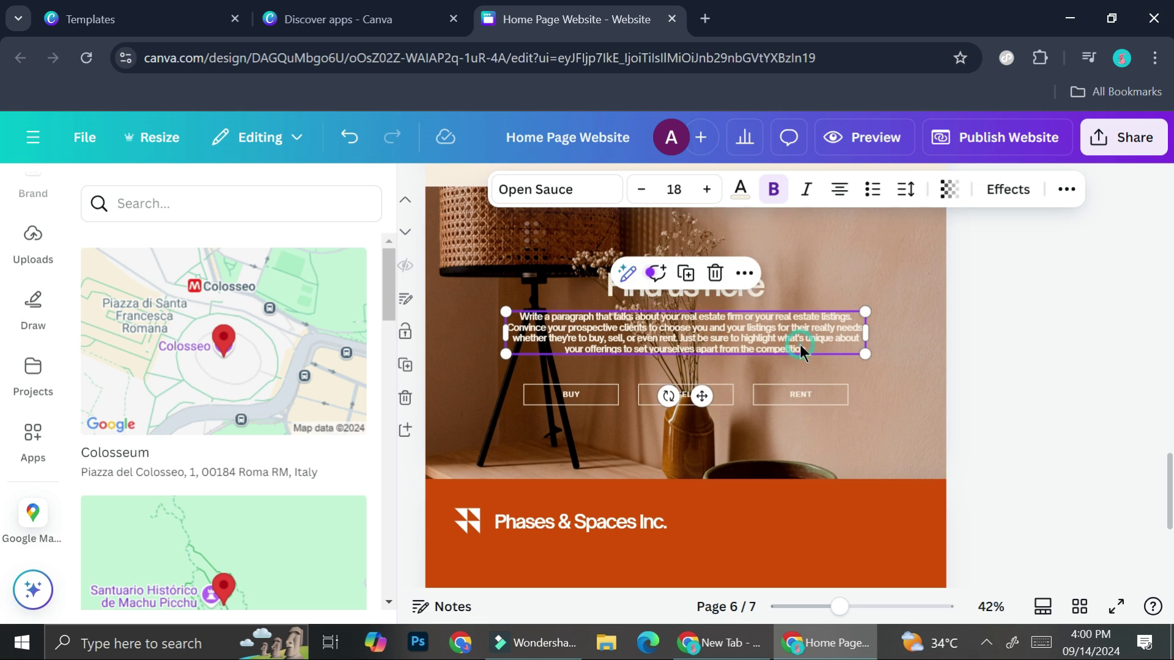
key(Delete)
drag(501, 339, 916, 427)
key(Delete)
- Narrow the "Find us here" text box to fit its text and move it to the left half of the section, over the lamp stand
click(732, 290)
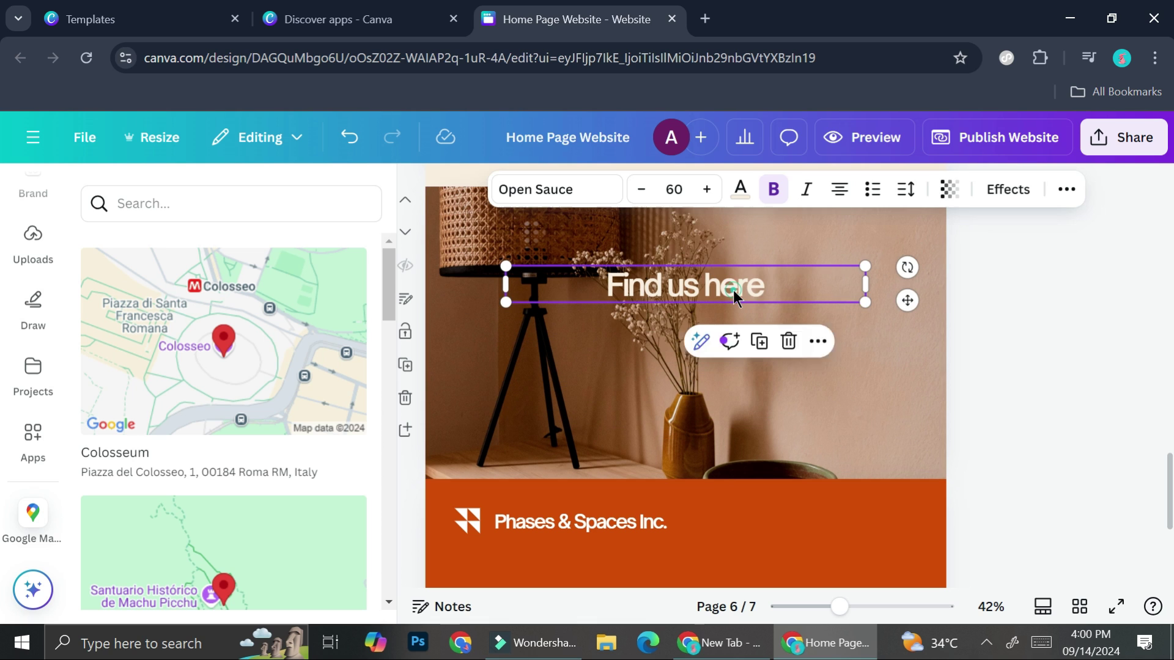
drag(864, 284, 685, 285)
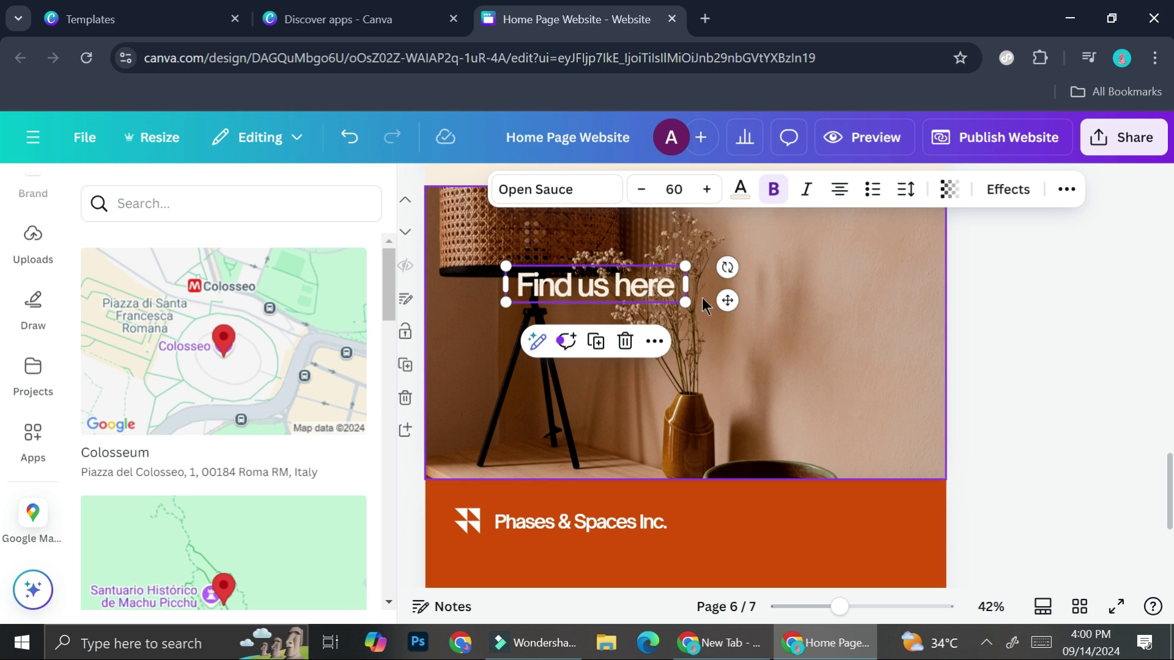
drag(727, 300, 654, 360)
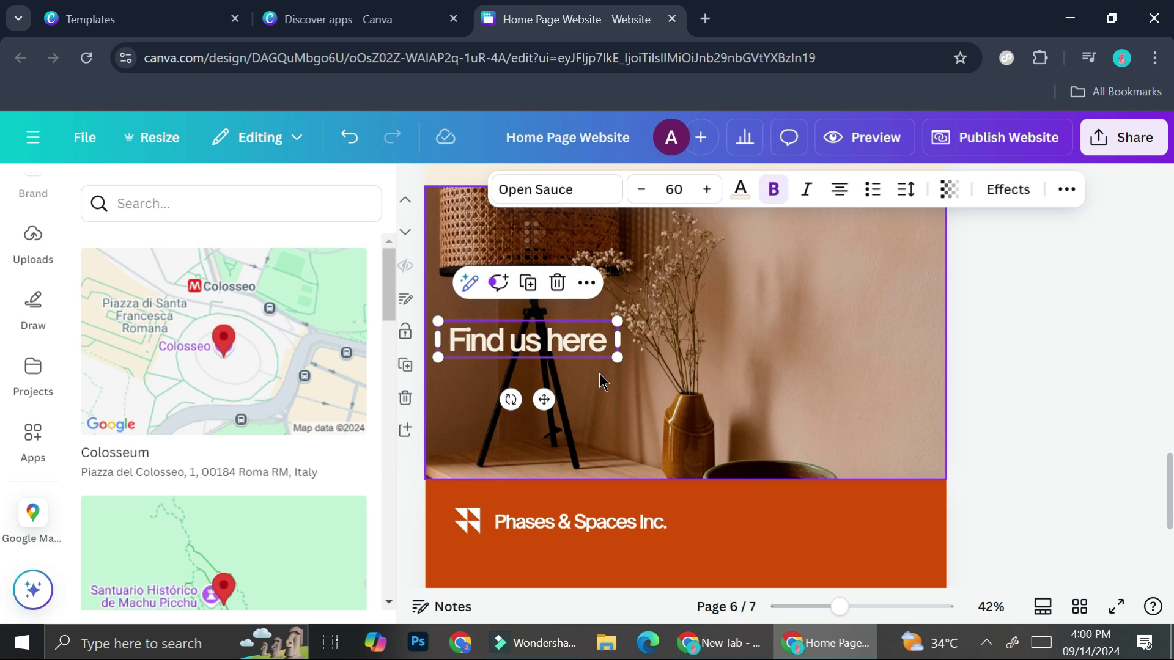
drag(563, 394, 570, 394)
- Search the Google Maps app for "furnish" and add the Furniture Furnish map to page 6
click(213, 190)
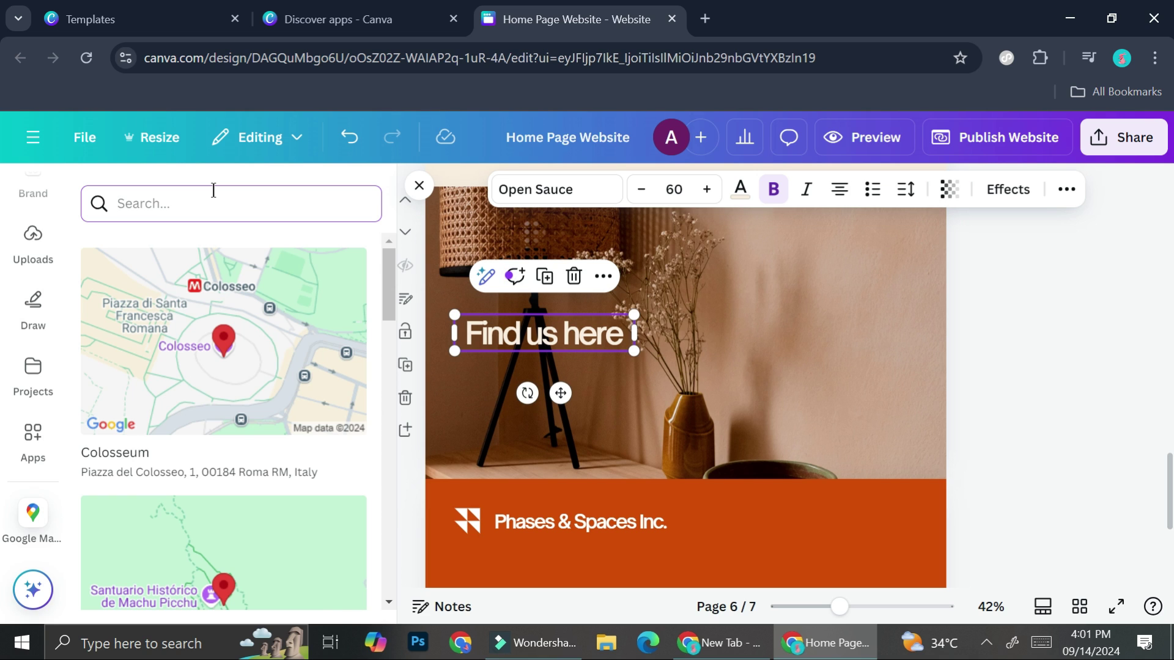
text(furnish)
key(Return)
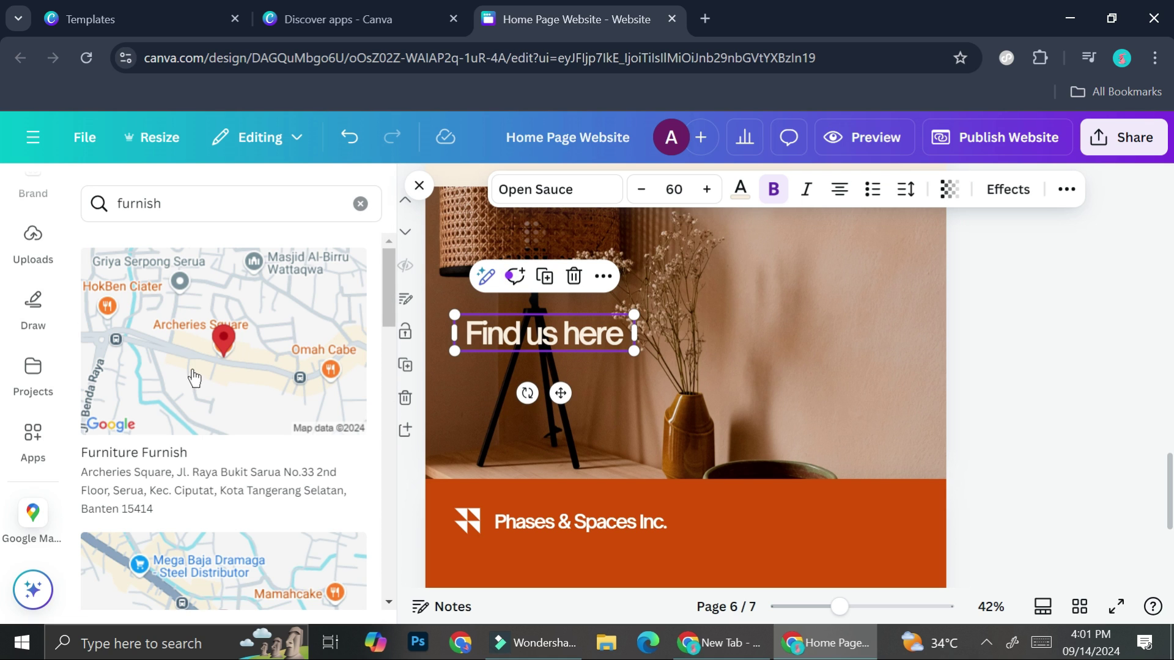
scroll(158, 448, down, 2)
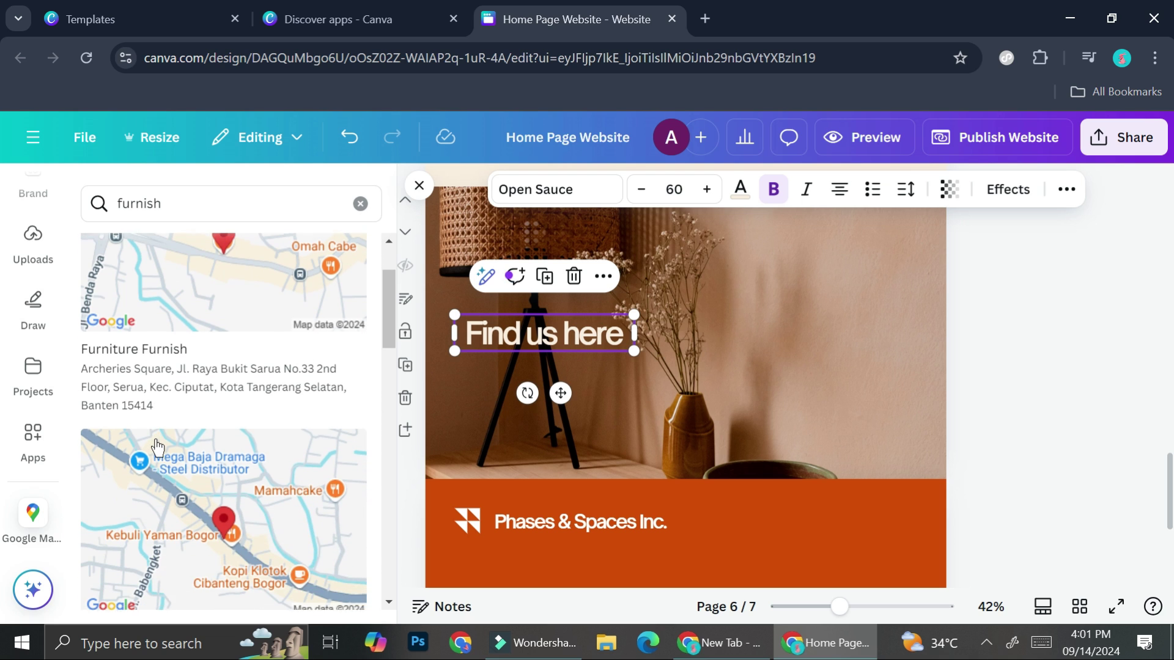
scroll(158, 448, up, 1)
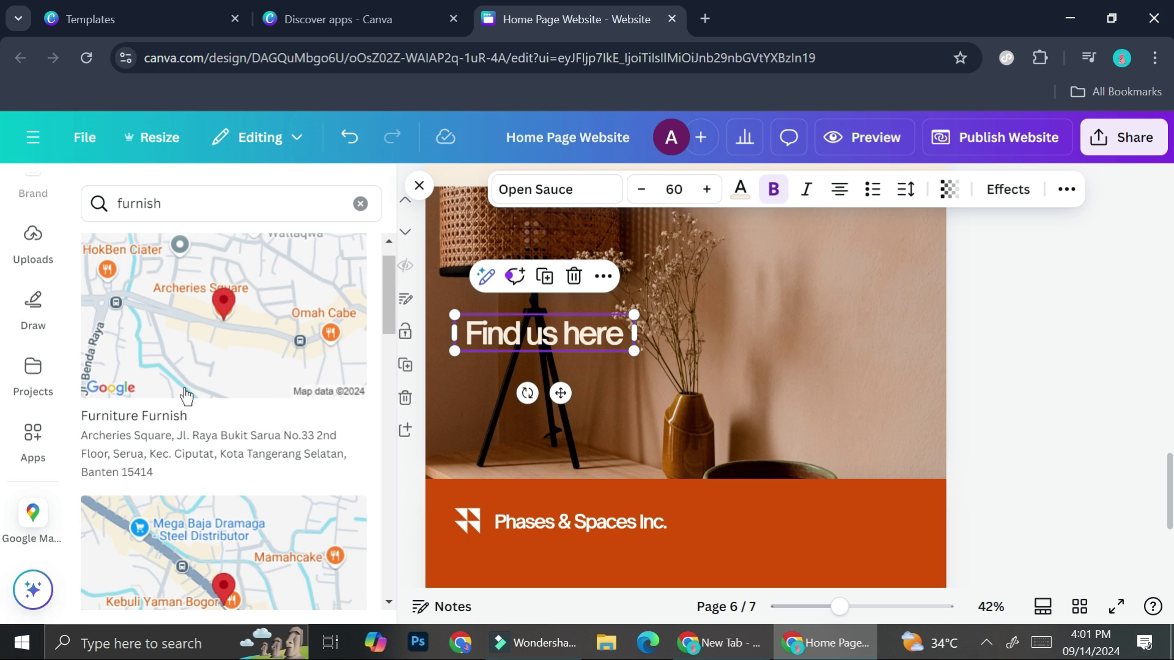
click(230, 339)
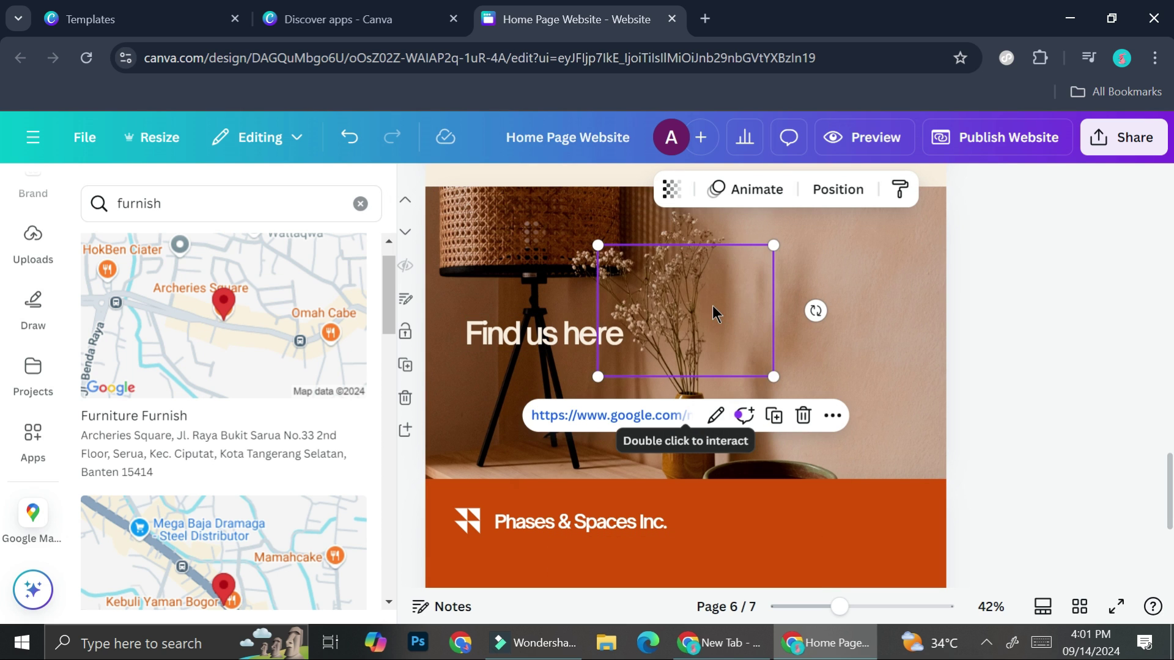
- Place the map to the right of the "Find us here" heading and enlarge it to fill the right half of the section
double_click(685, 309)
drag(756, 296, 775, 353)
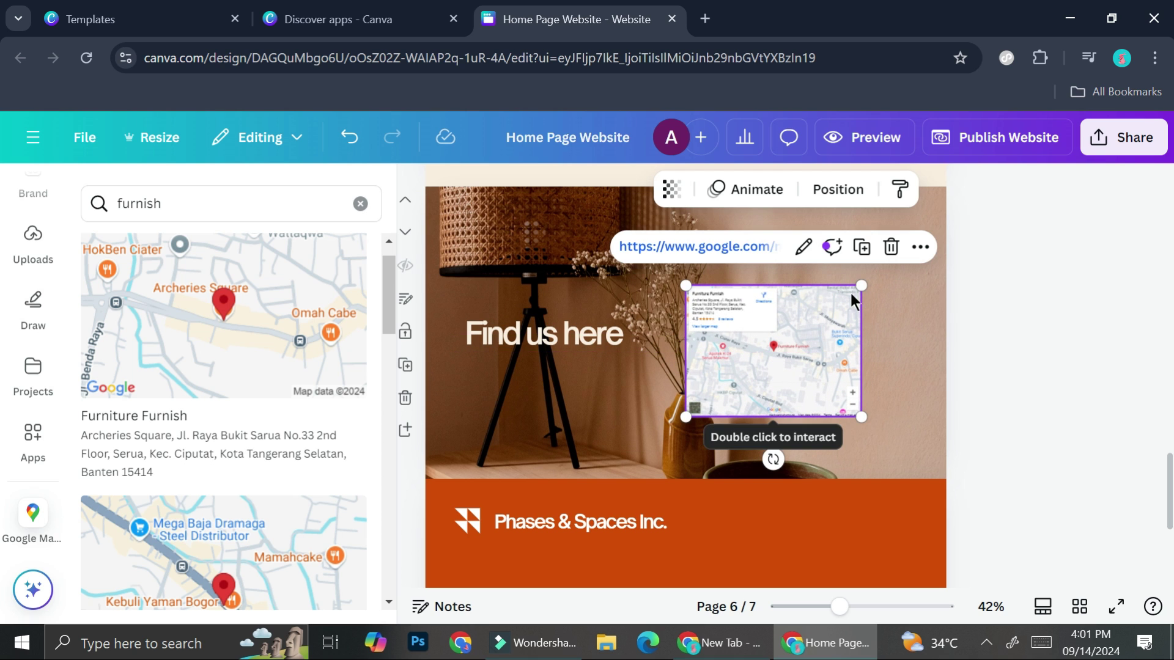
drag(862, 282, 933, 227)
double_click(846, 314)
drag(847, 314, 844, 328)
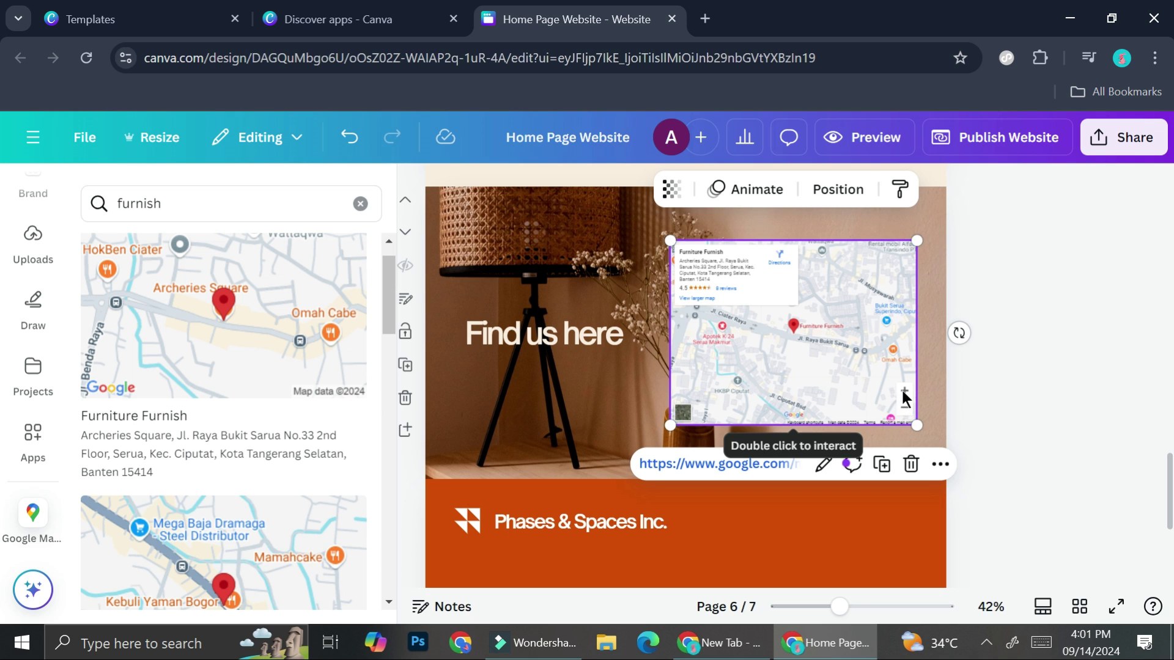
- Test the embedded map's zoom by zooming out two levels and in three levels, and deselect the map
scroll(901, 388, up, 3)
scroll(939, 462, right, 1)
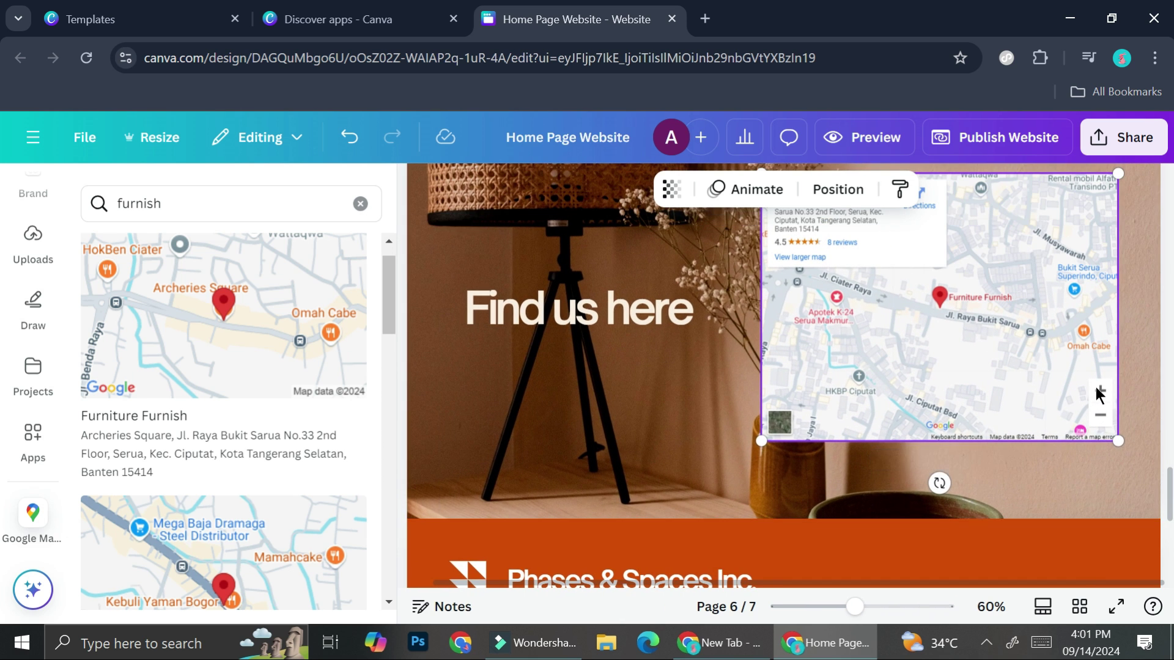
click(1101, 417)
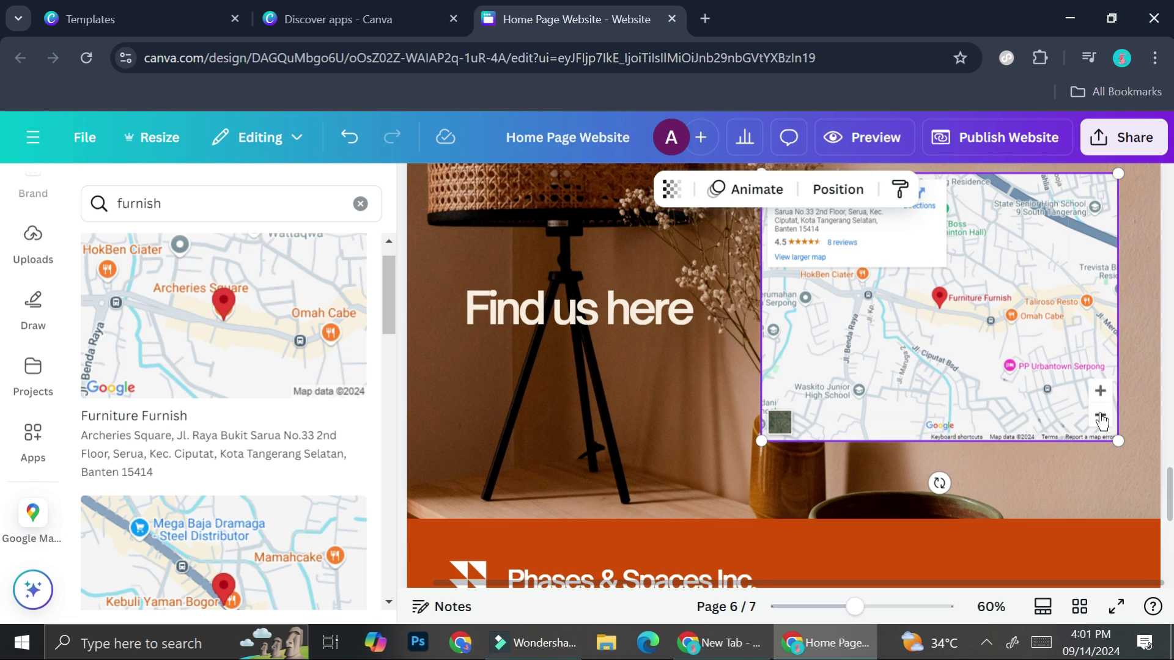
click(1100, 417)
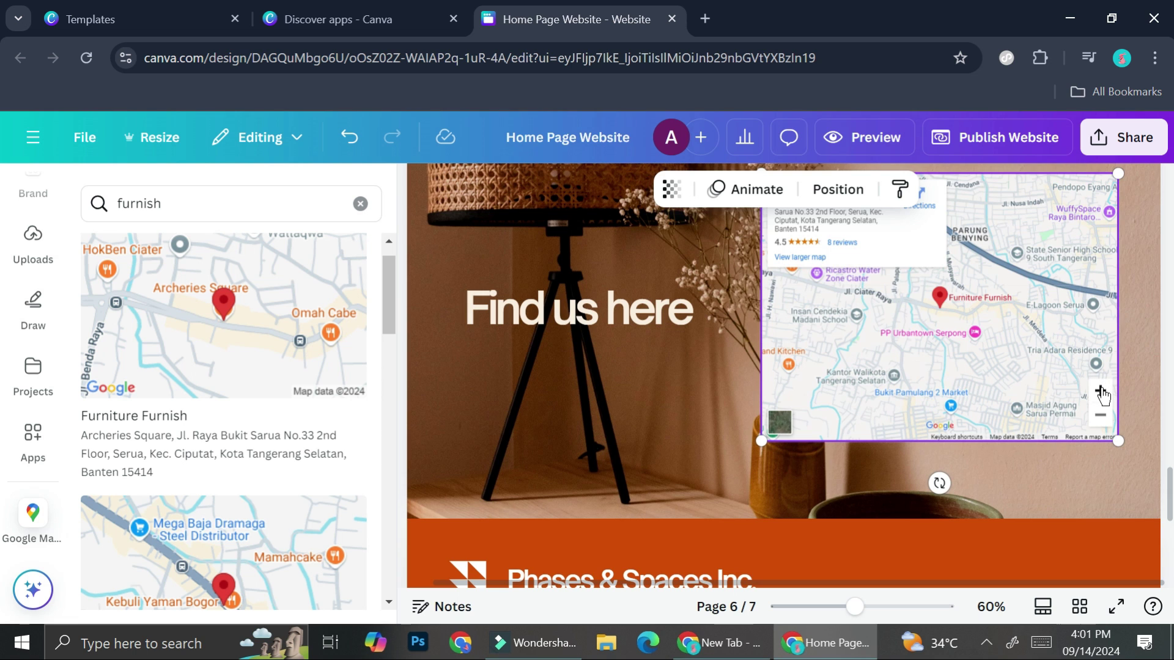
click(1101, 390)
click(1101, 391)
click(1101, 391)
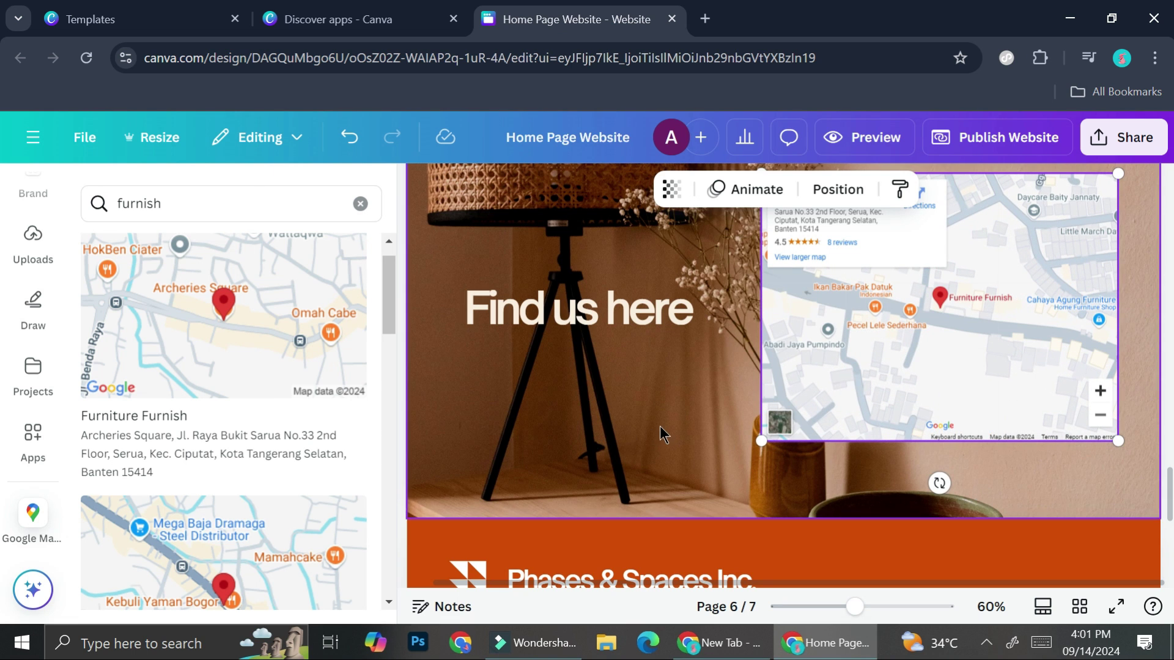
scroll(657, 424, down, 3)
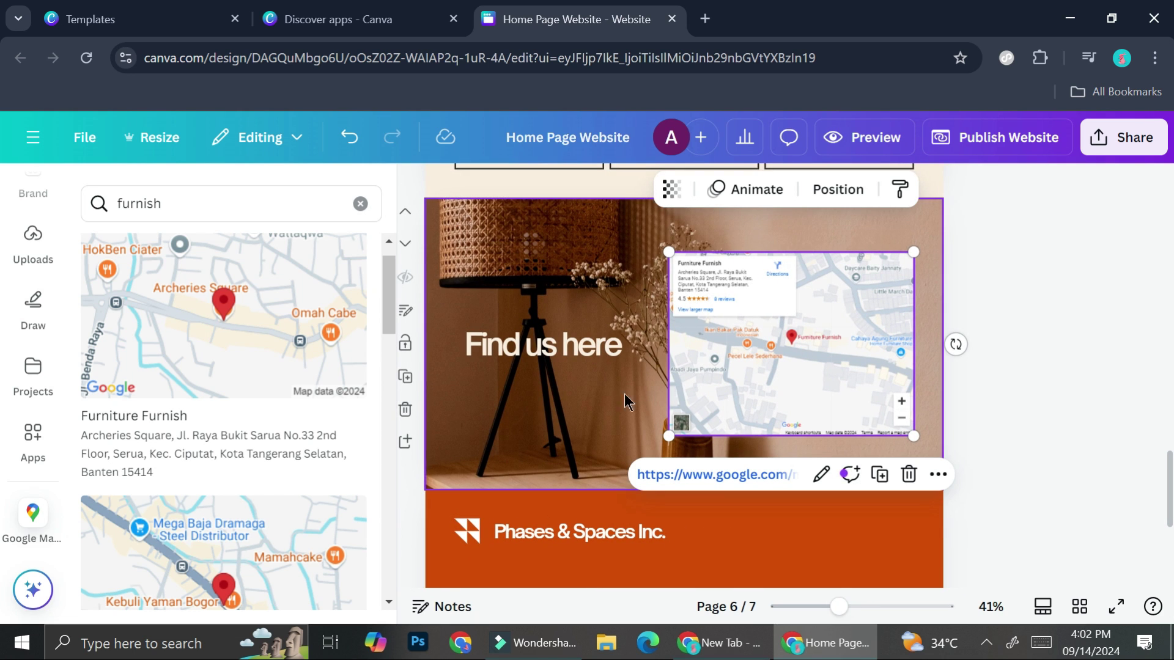
click(605, 395)
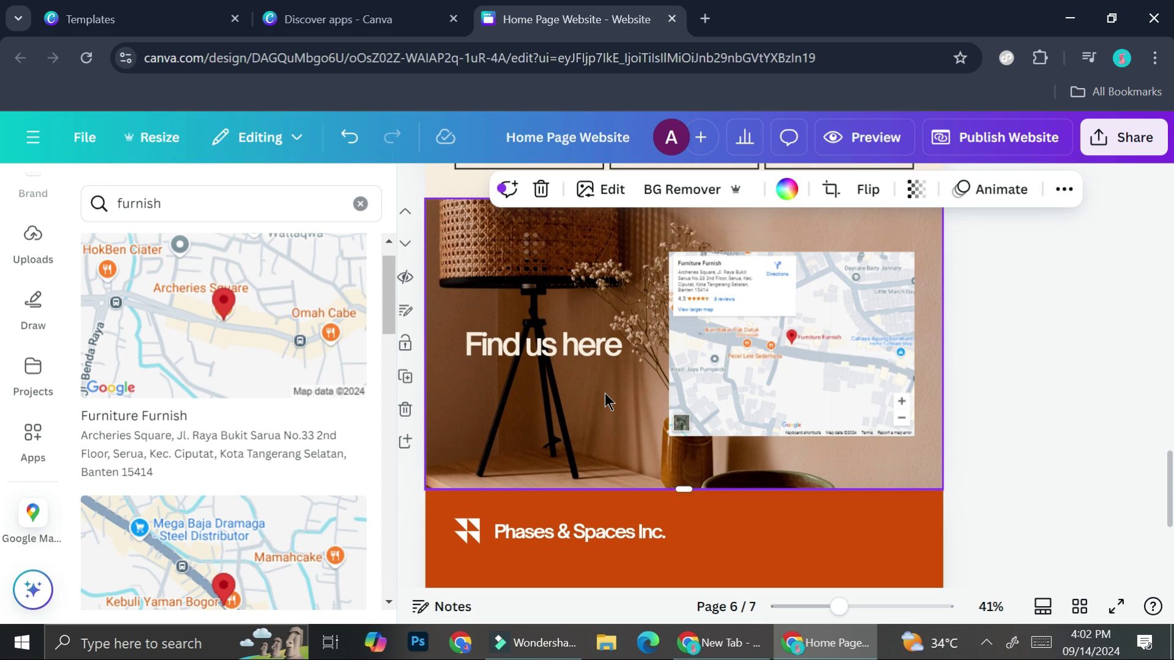
- Find Google Maps among the Canva apps, reopen it and look through its "furnish" locations
click(33, 433)
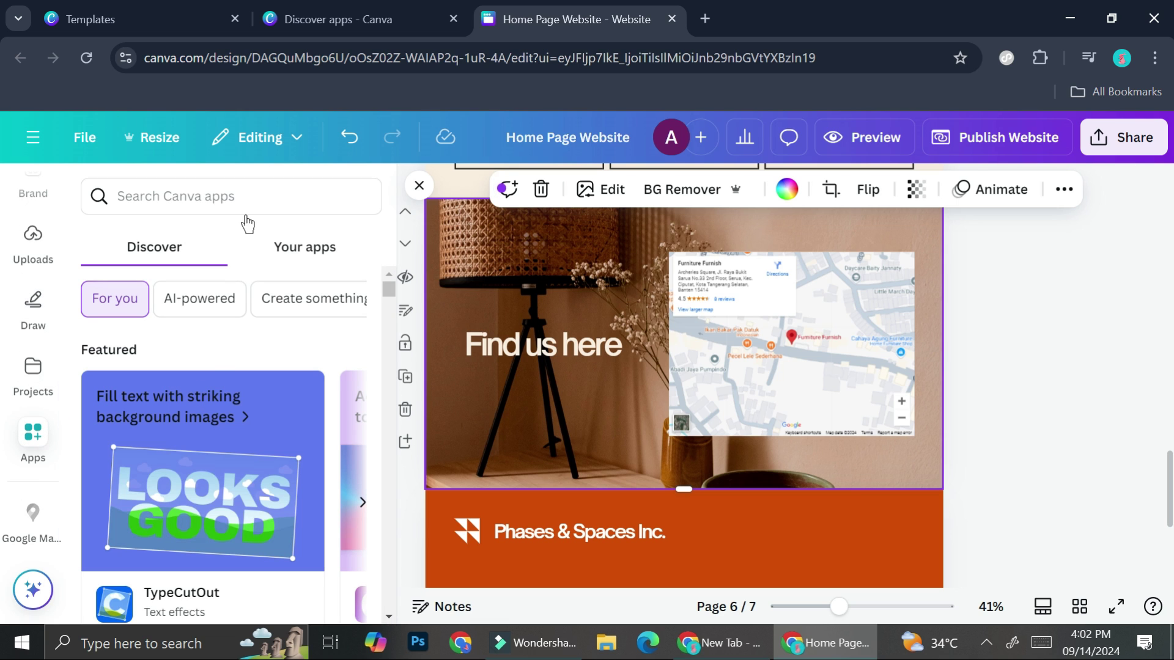
click(247, 202)
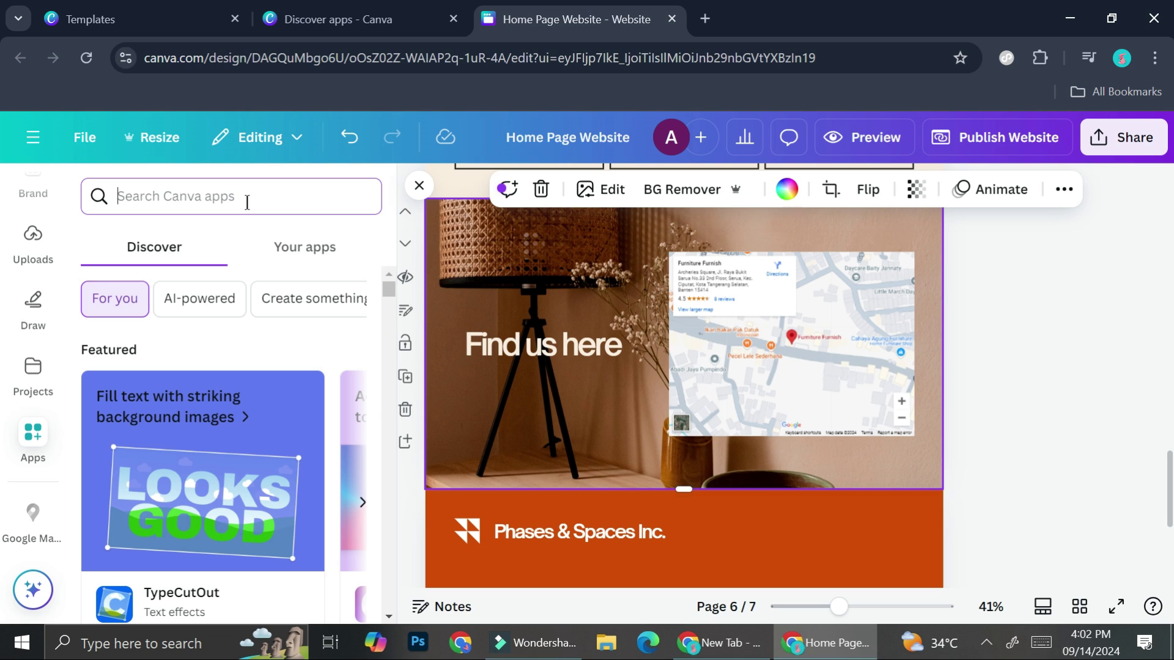
text(google)
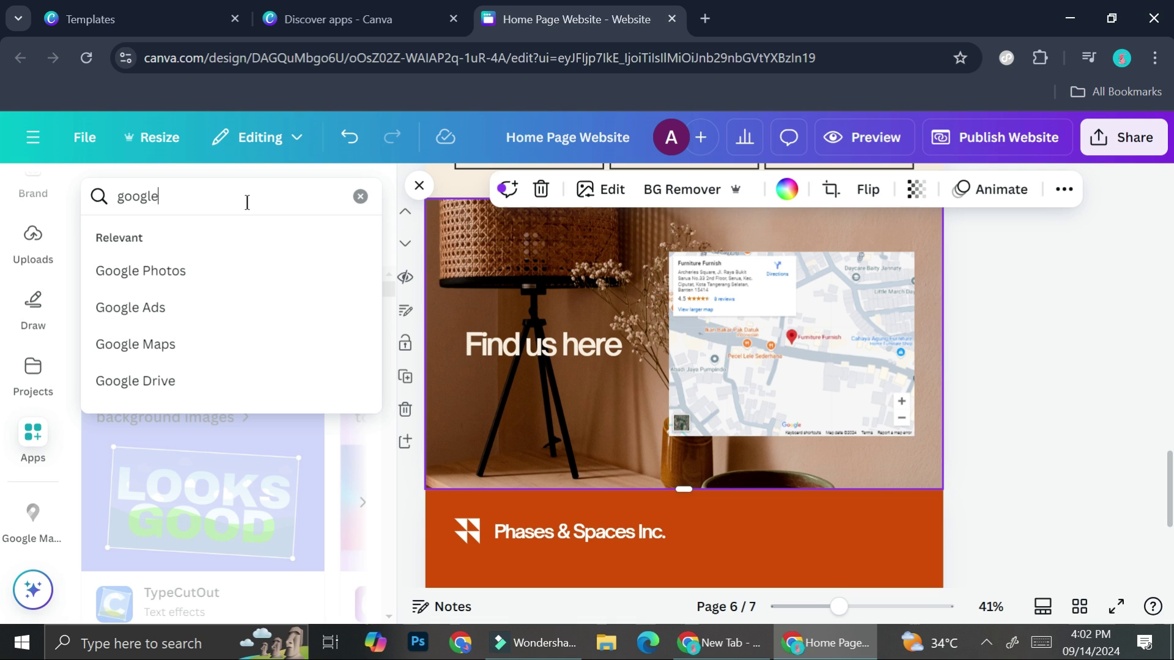
click(165, 336)
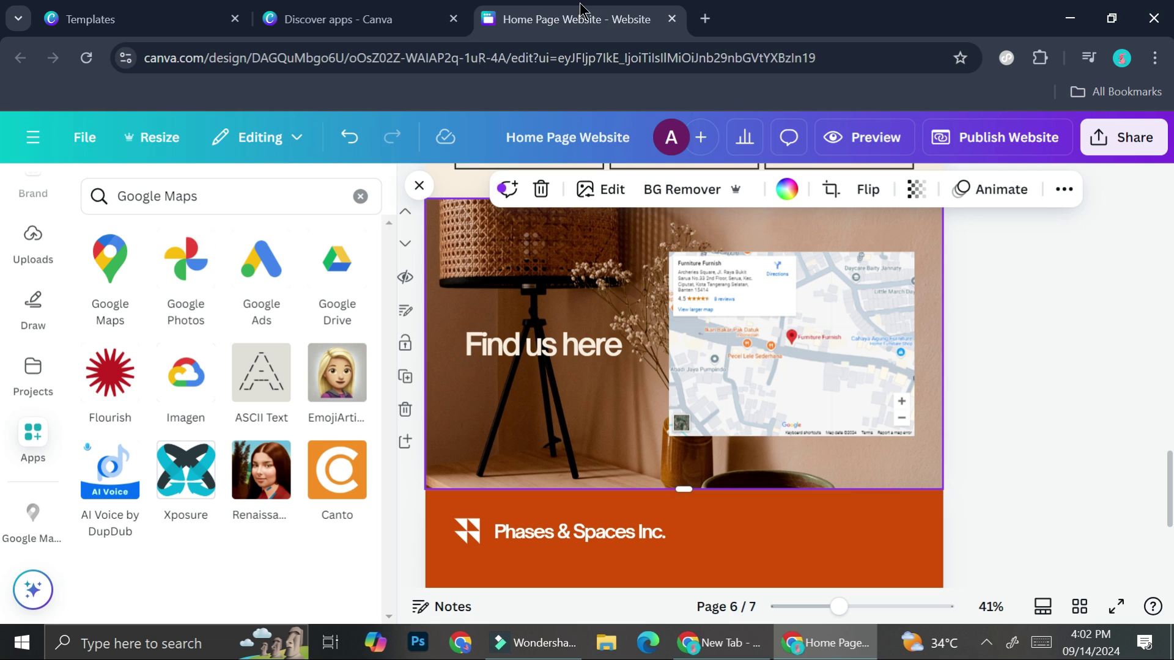
mouse_move(123, 271)
click(115, 274)
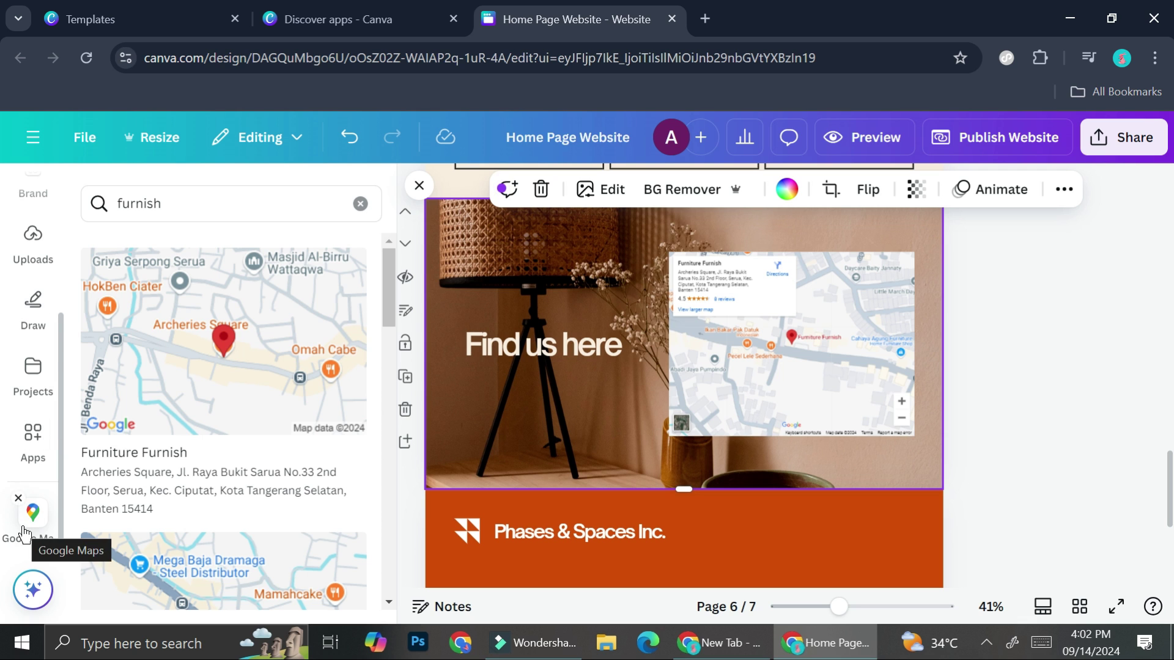
scroll(251, 408, down, 5)
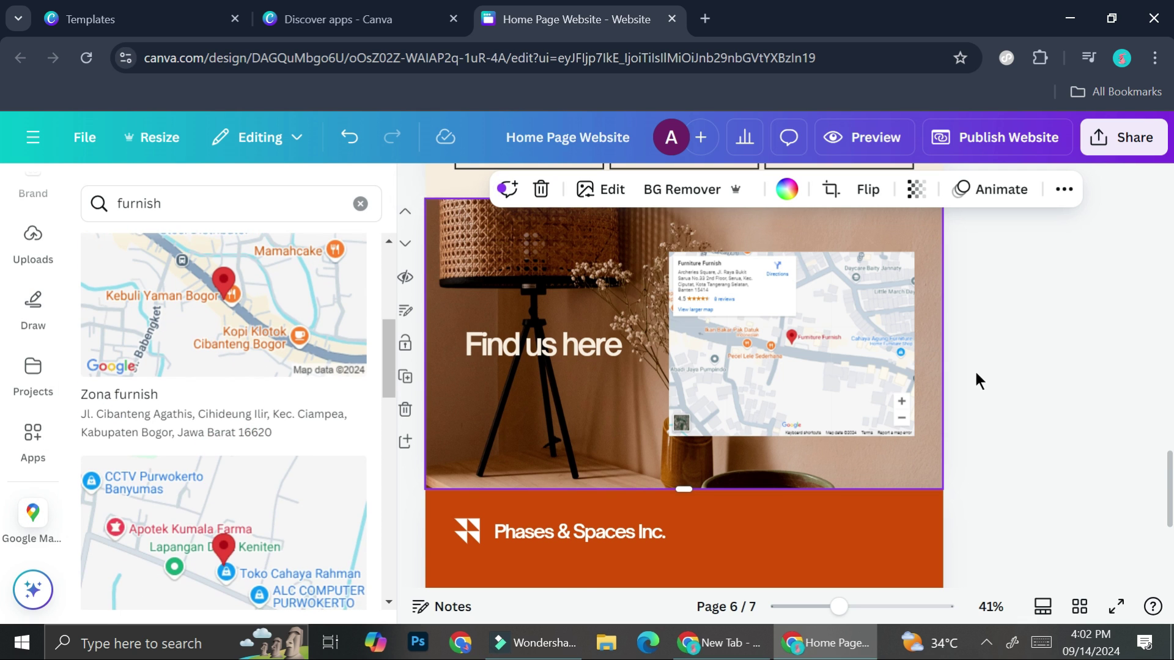
scroll(976, 380, down, 3)
scroll(974, 380, up, 4)
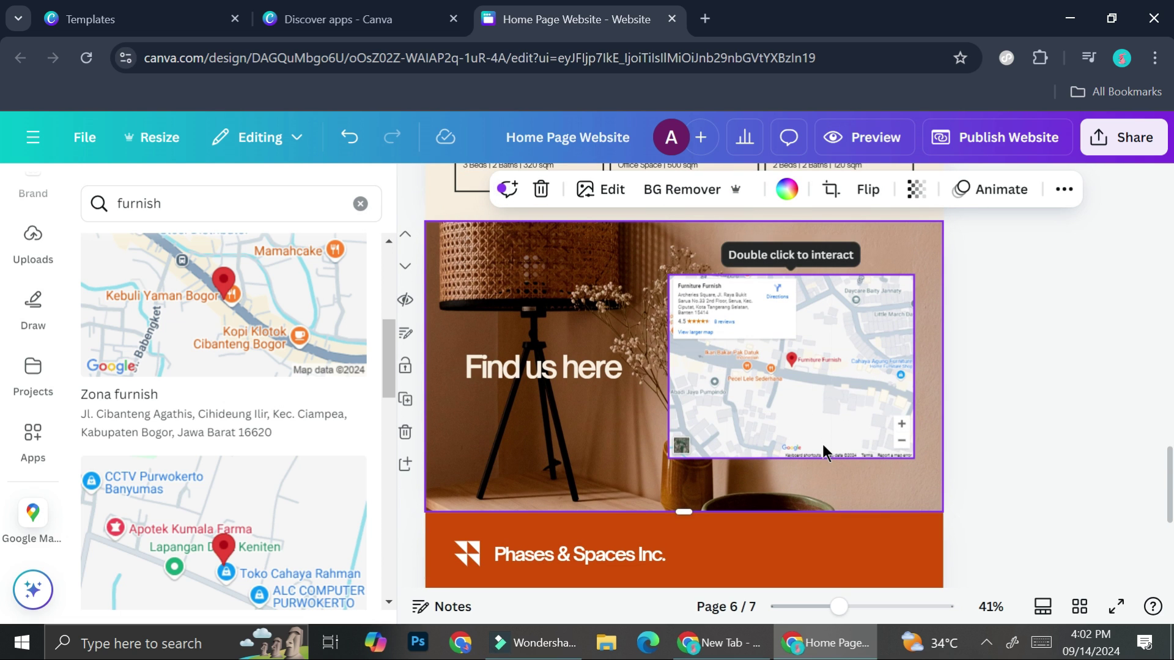
- Publish the website at its default Canva address and open the live site
click(1027, 150)
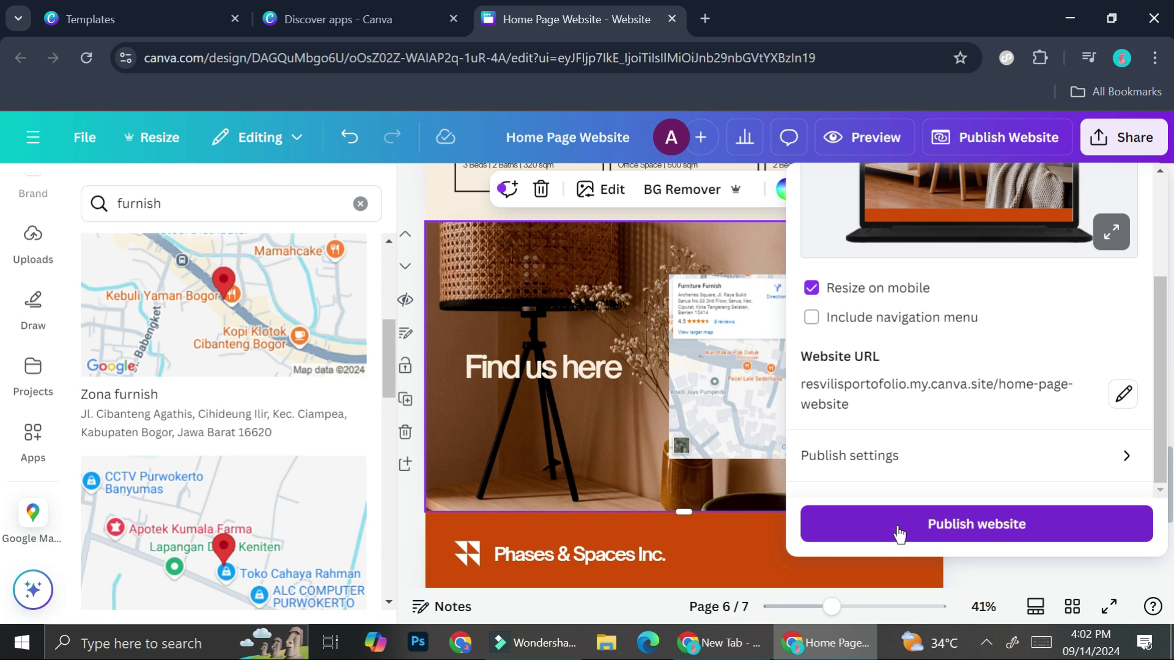
click(899, 531)
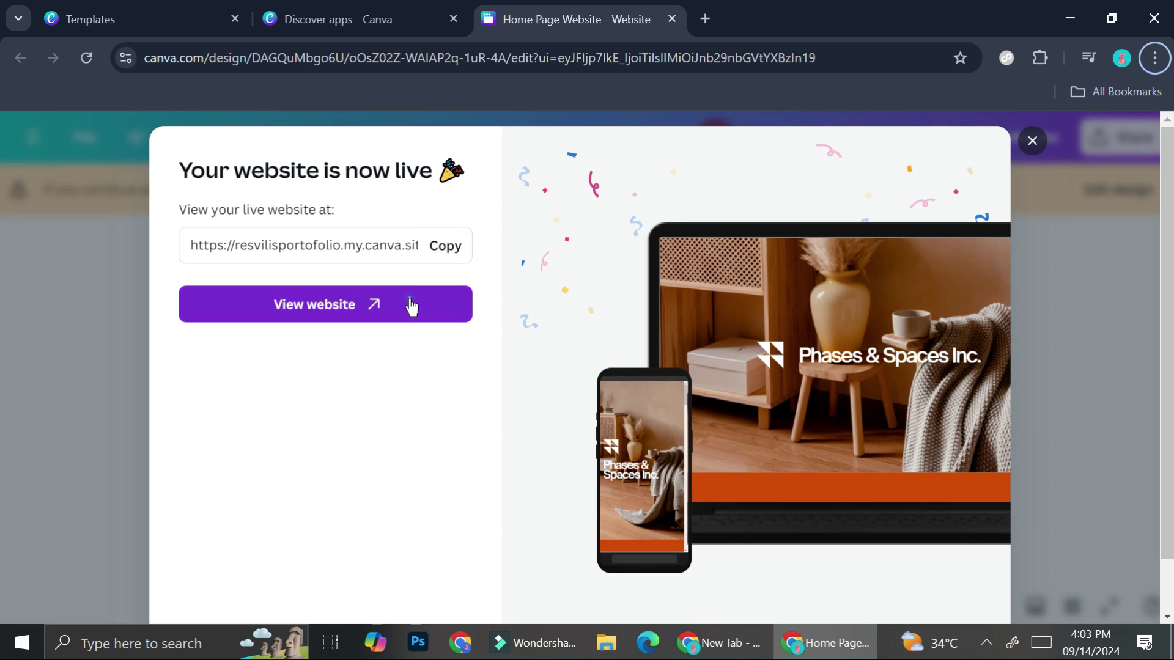
click(410, 304)
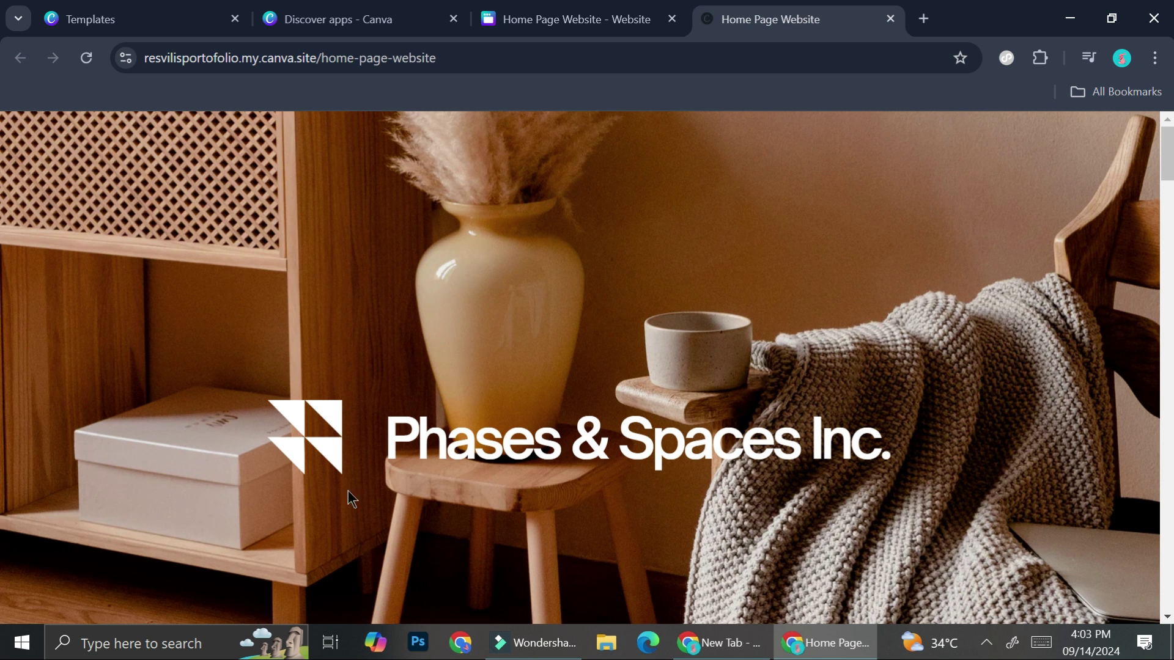
- Examine the "Find us here" section of the live site and test the map by selecting its location and zooming in
scroll(394, 398, down, 20)
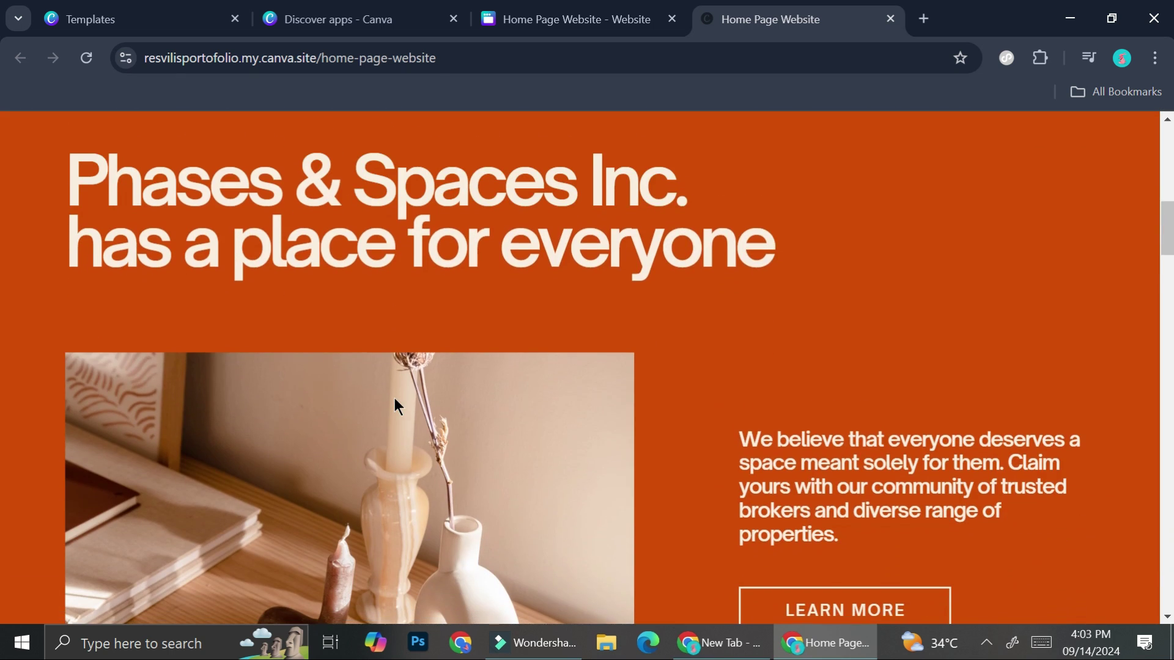
scroll(395, 398, down, 3)
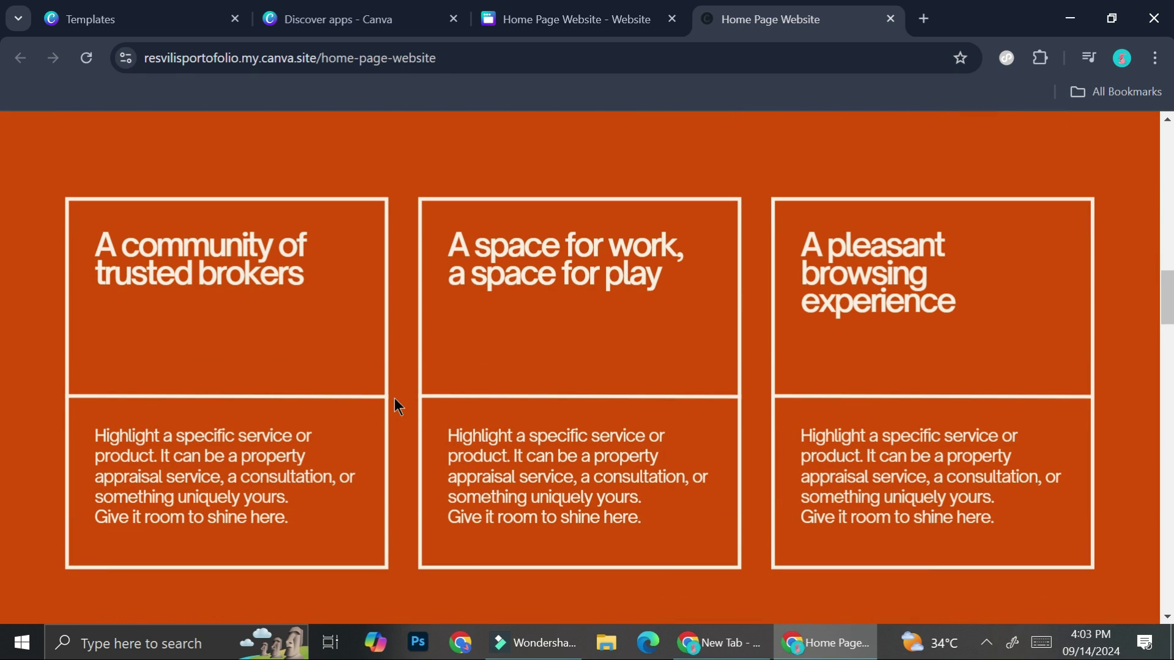
scroll(394, 398, down, 20)
scroll(394, 398, down, 10)
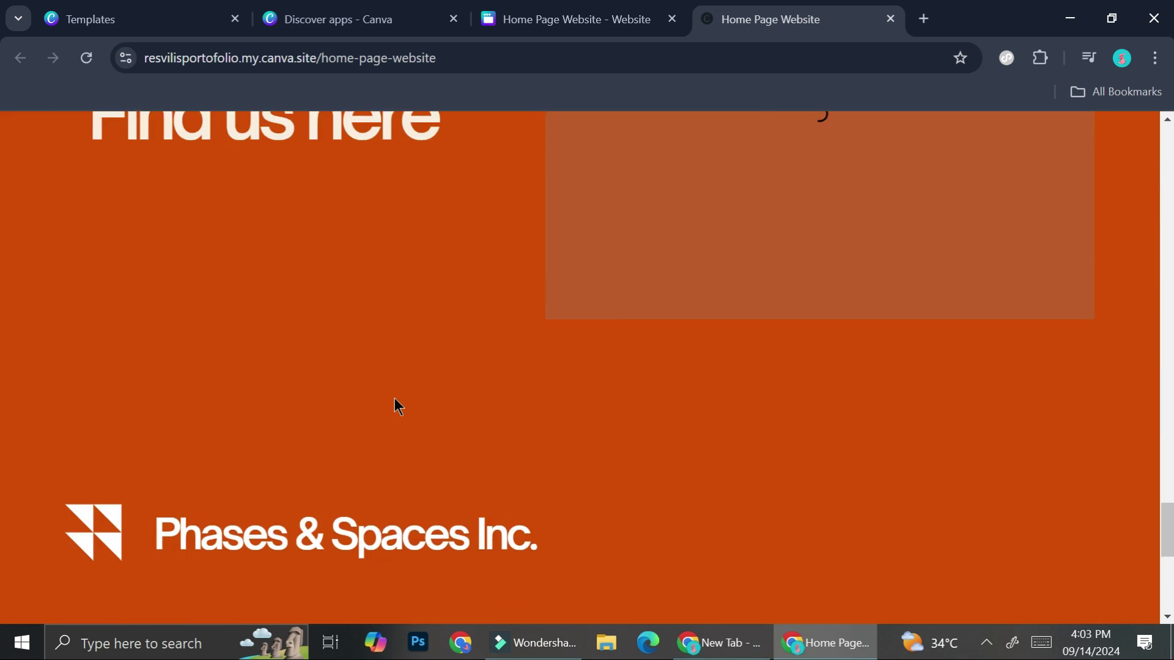
scroll(394, 398, up, 8)
scroll(394, 398, up, 1)
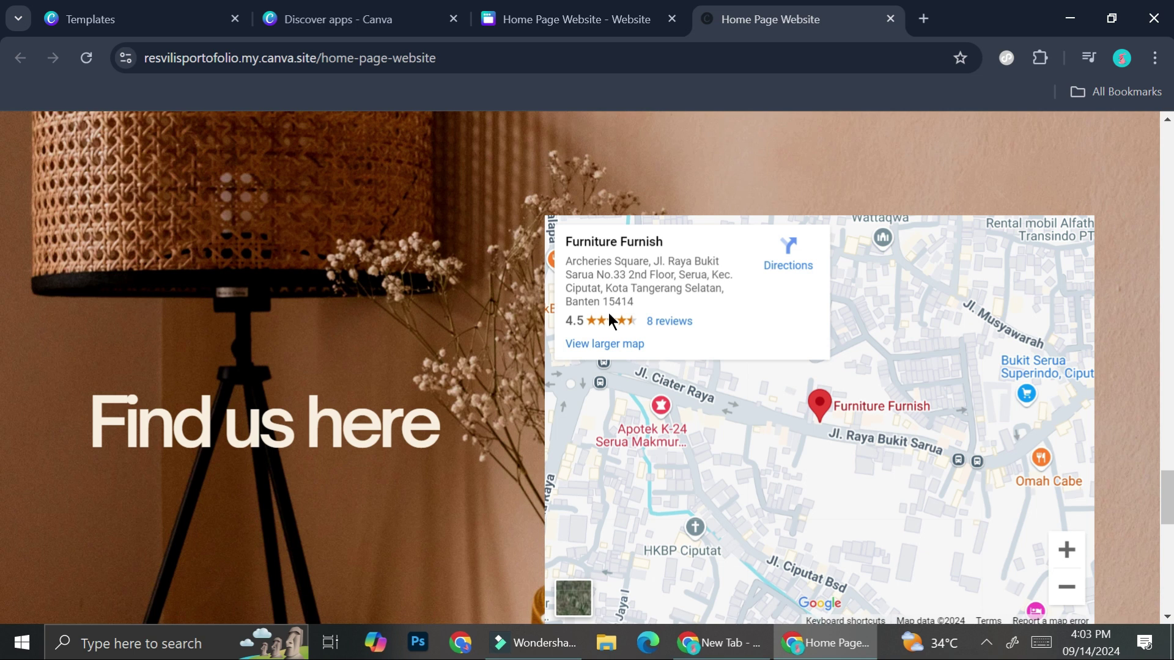
scroll(607, 313, down, 2)
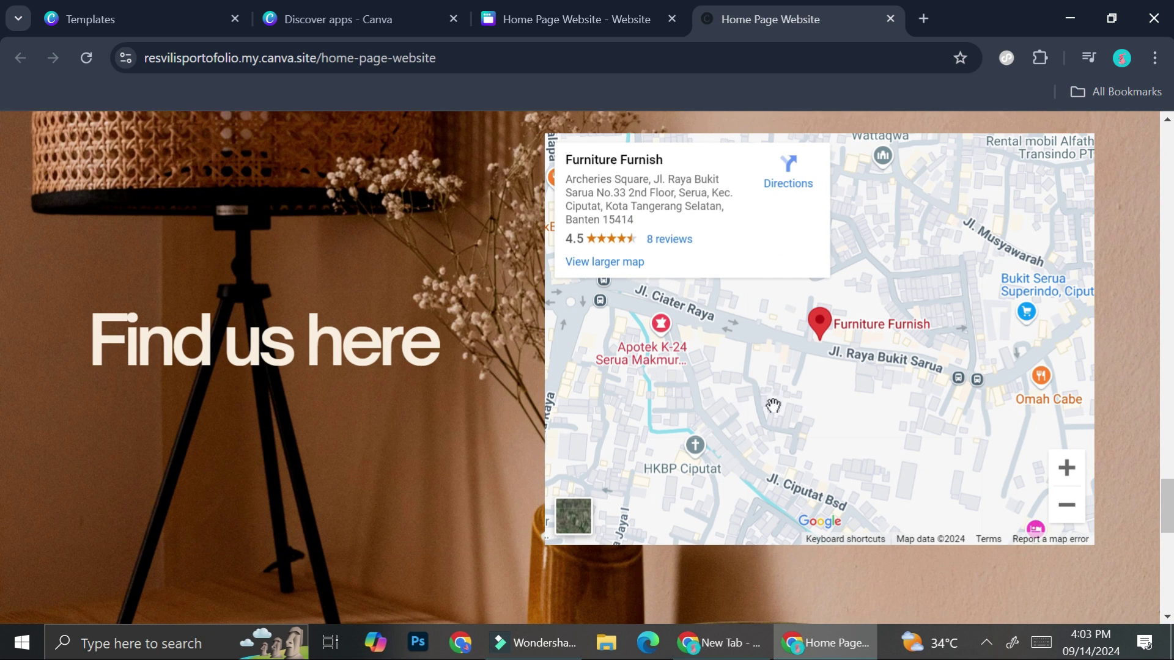
click(834, 348)
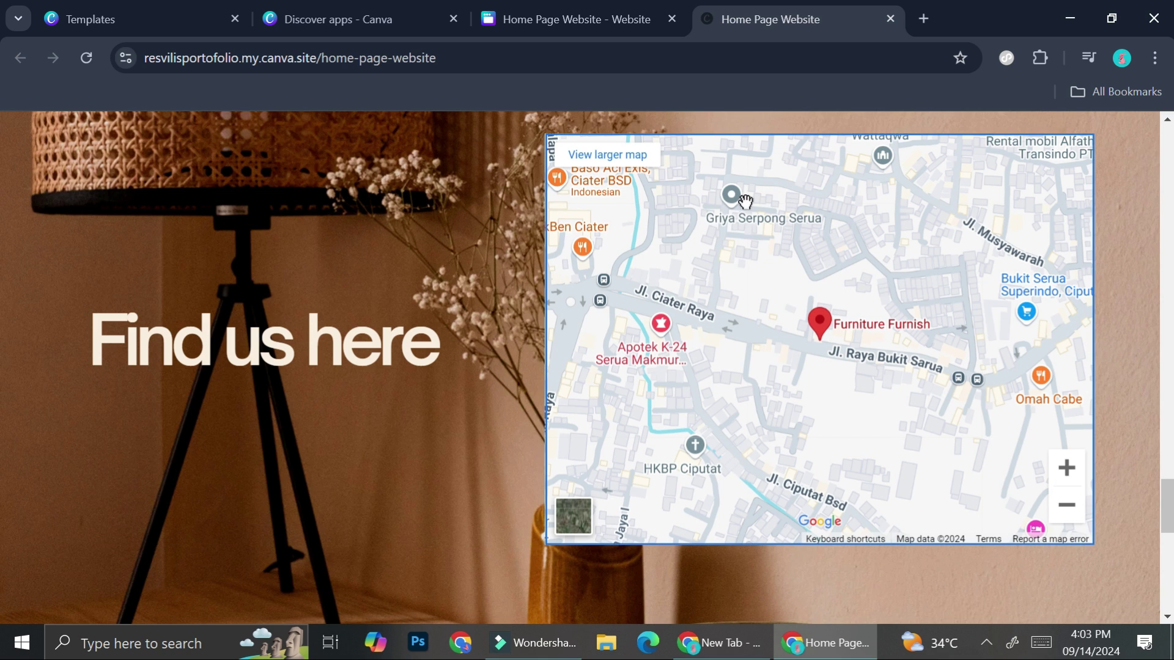
click(1066, 468)
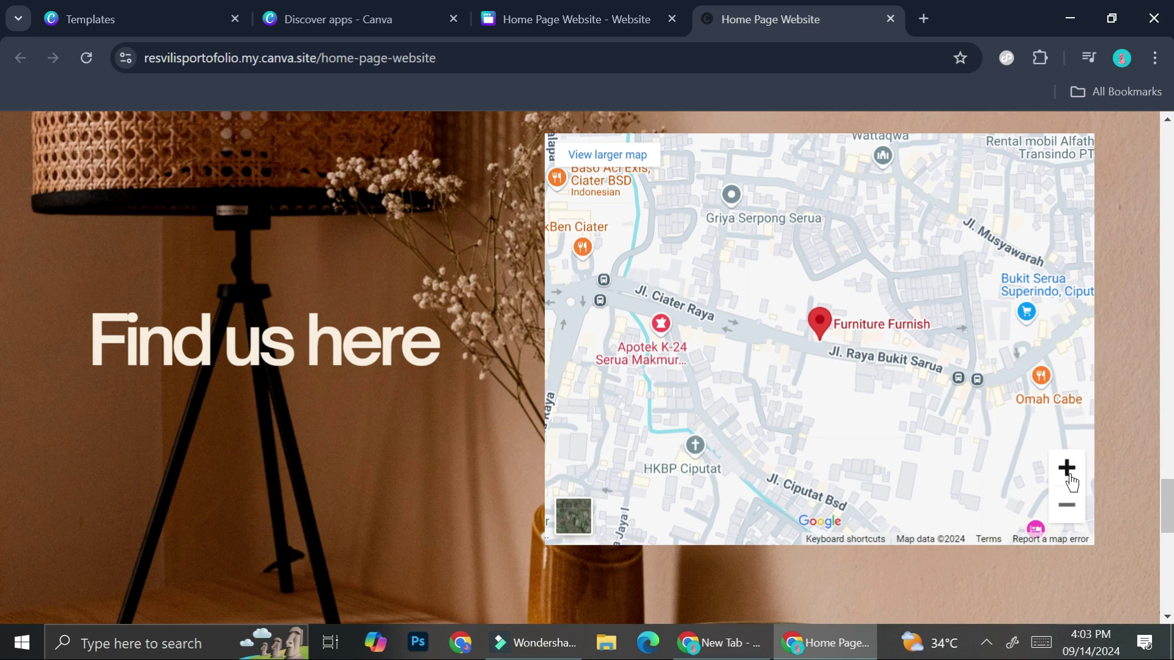
- Test the live map's zoom by zooming in on the Furniture Furnish location and zooming back out
click(1066, 468)
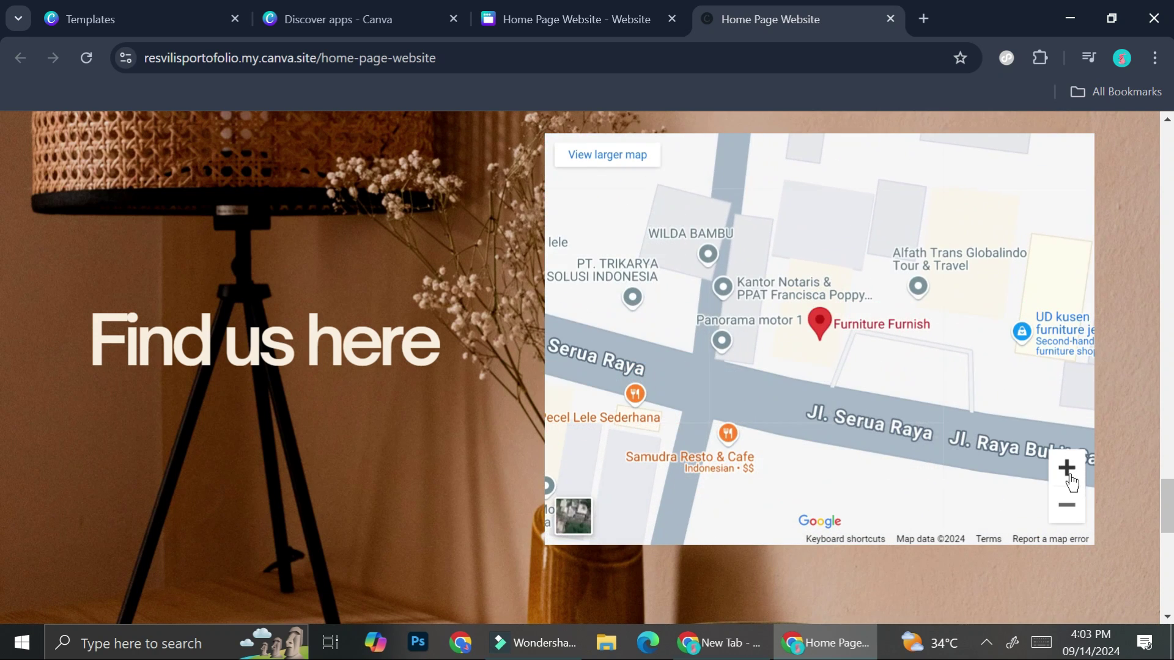
click(1070, 508)
click(1066, 506)
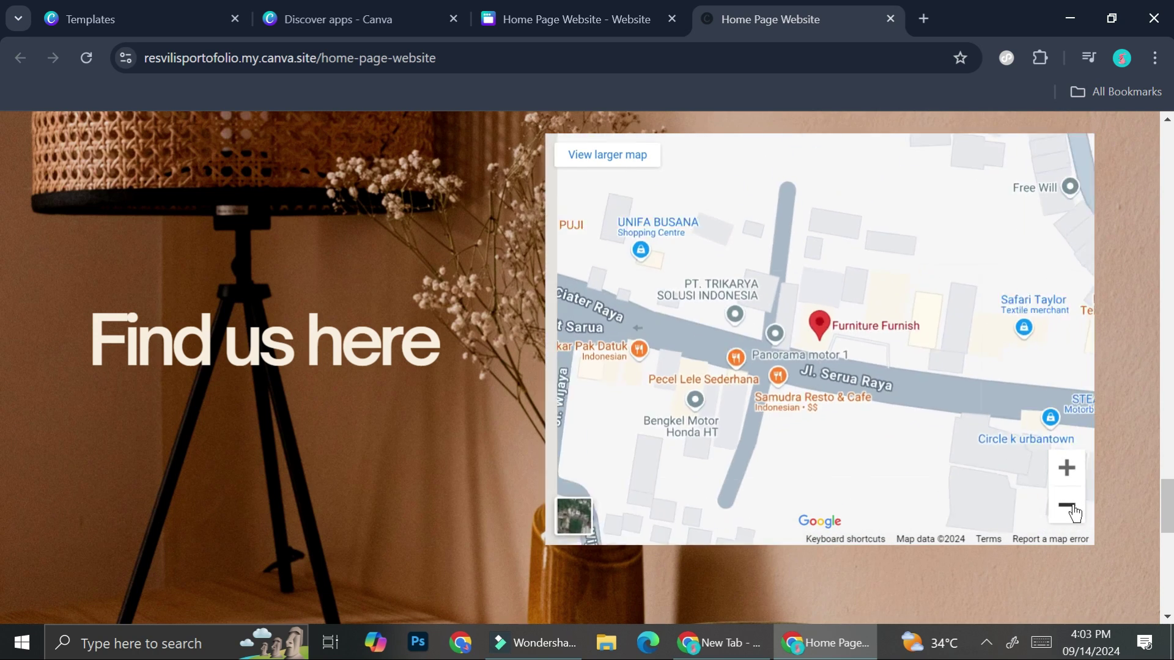
click(1066, 505)
click(1067, 505)
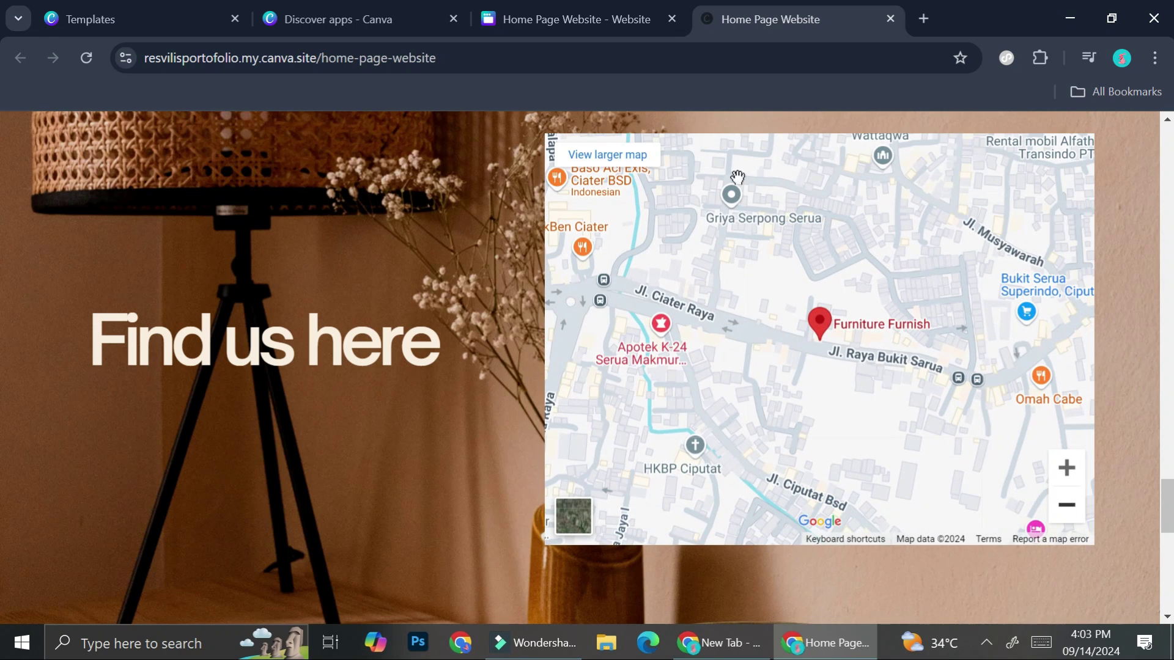
- View the larger Google Maps page for the location, return to the live site and open the Furniture Furnish marker's details
click(645, 157)
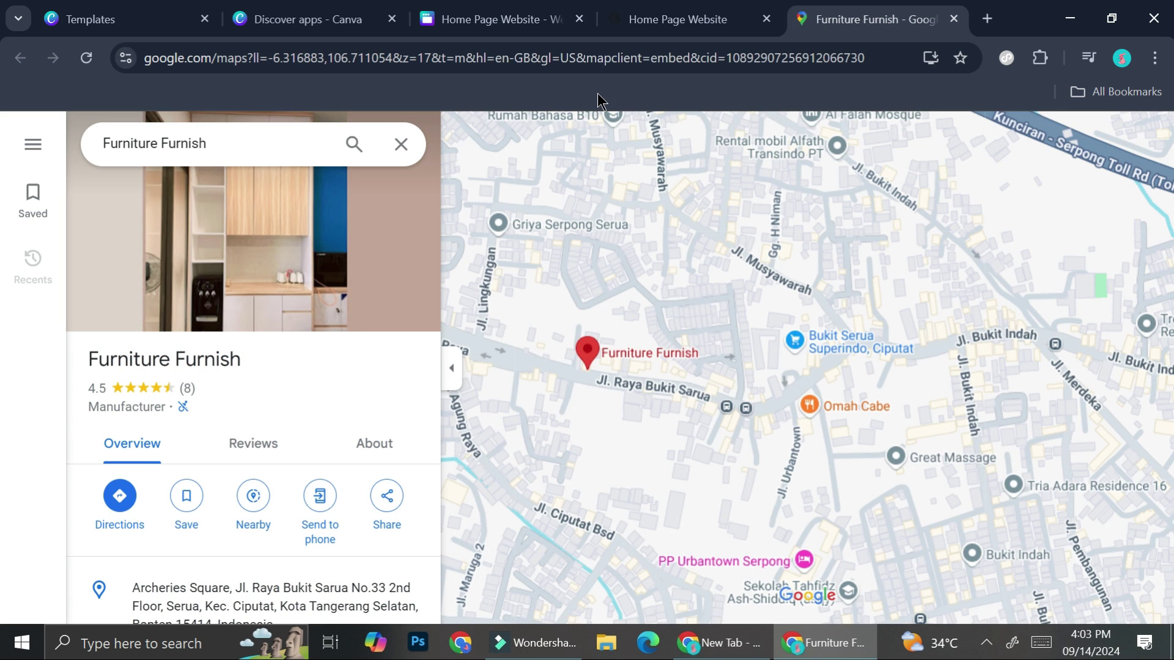
click(642, 19)
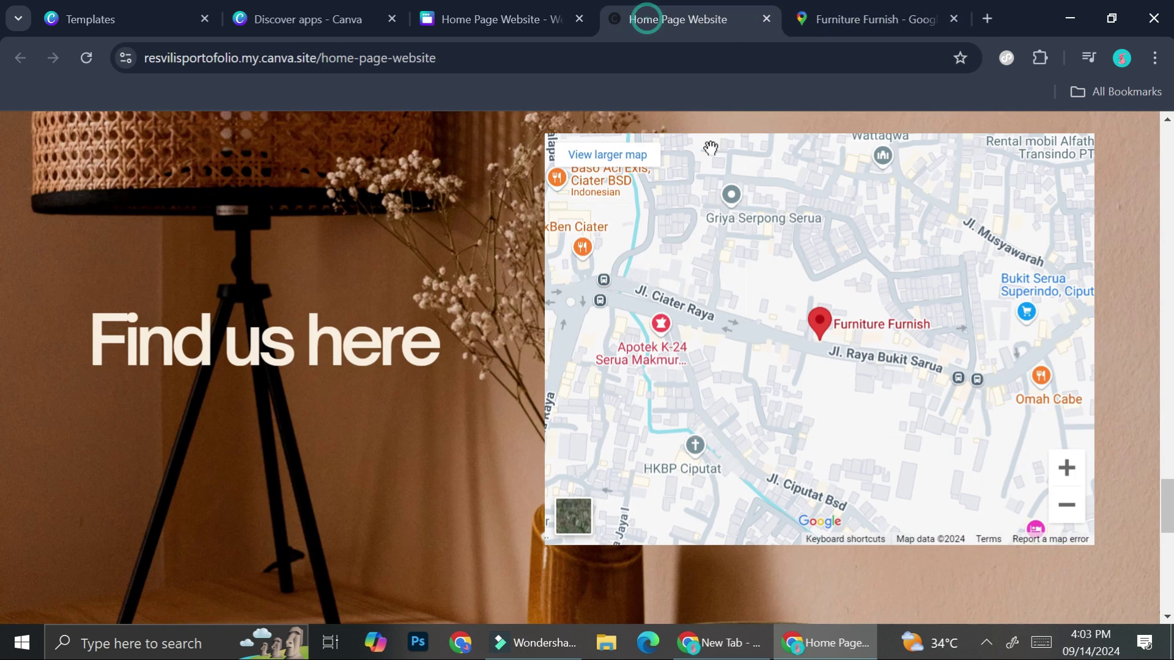
click(819, 324)
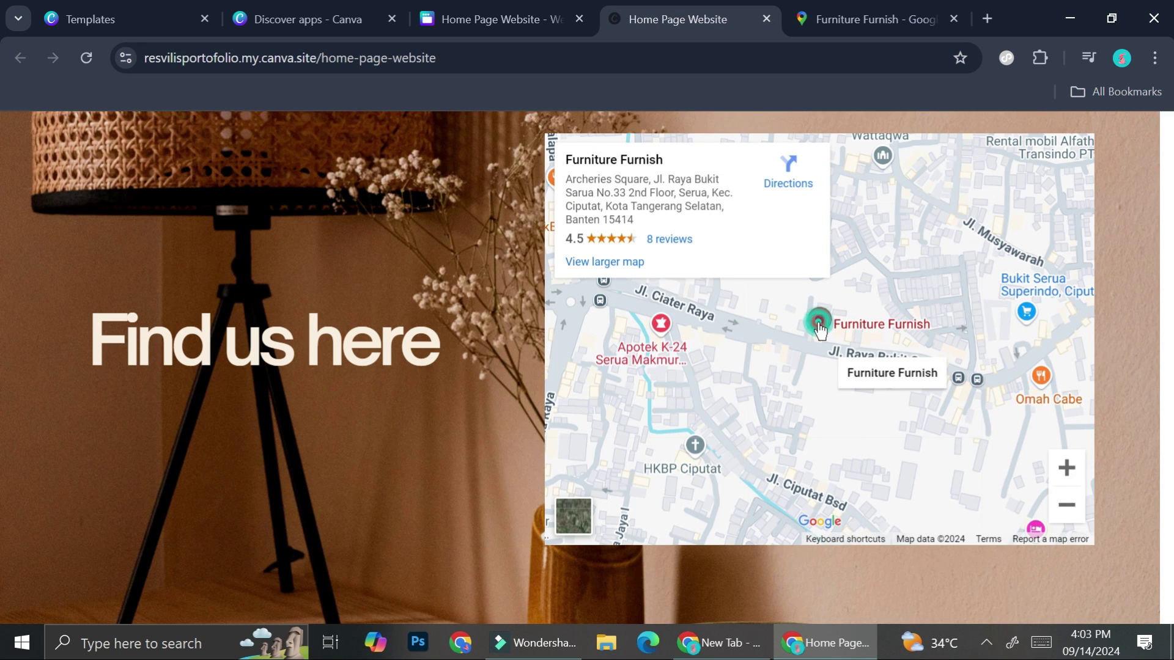
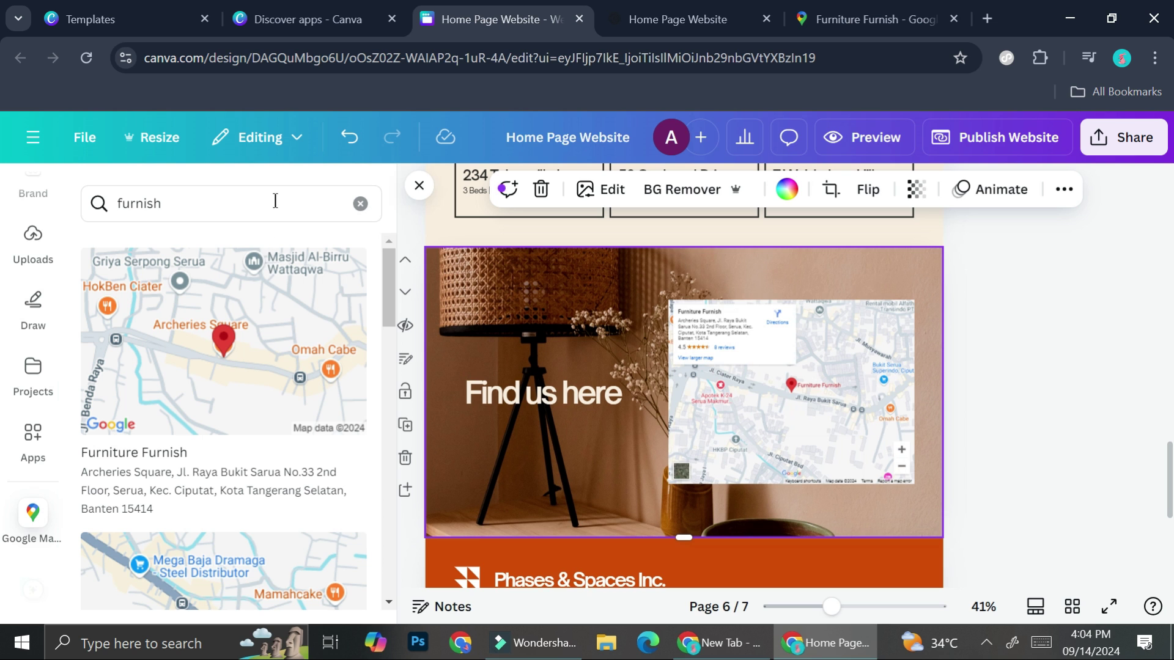
- Search Google for "kana interior" in place of the open Furniture Furnish Google Maps page
click(835, 8)
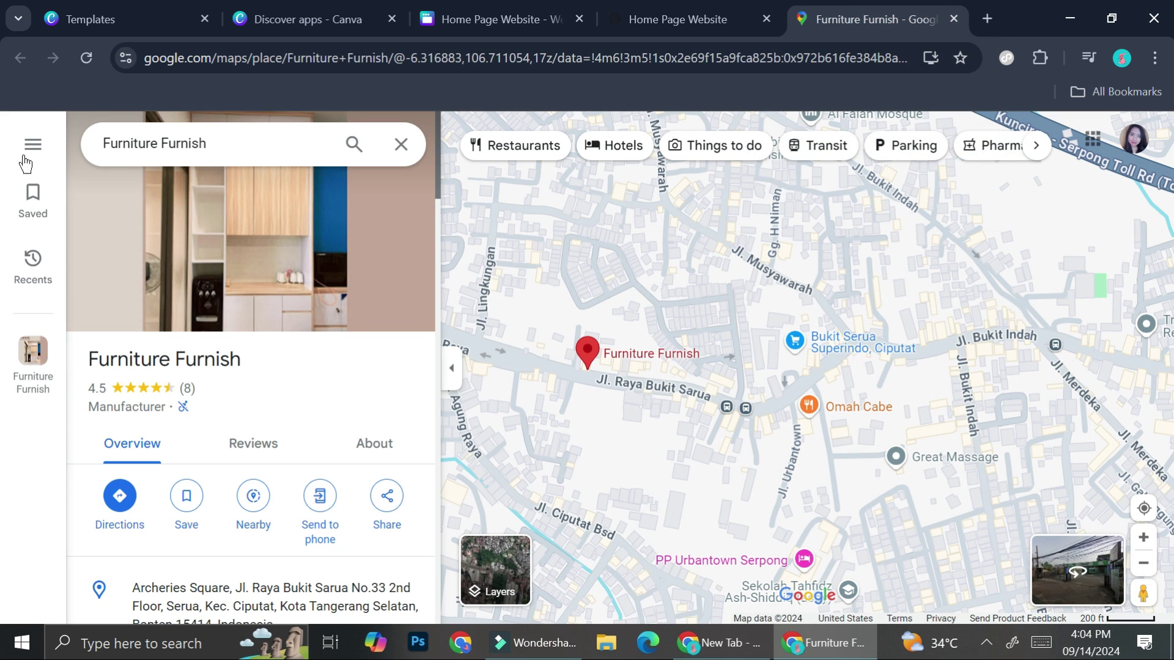
click(254, 57)
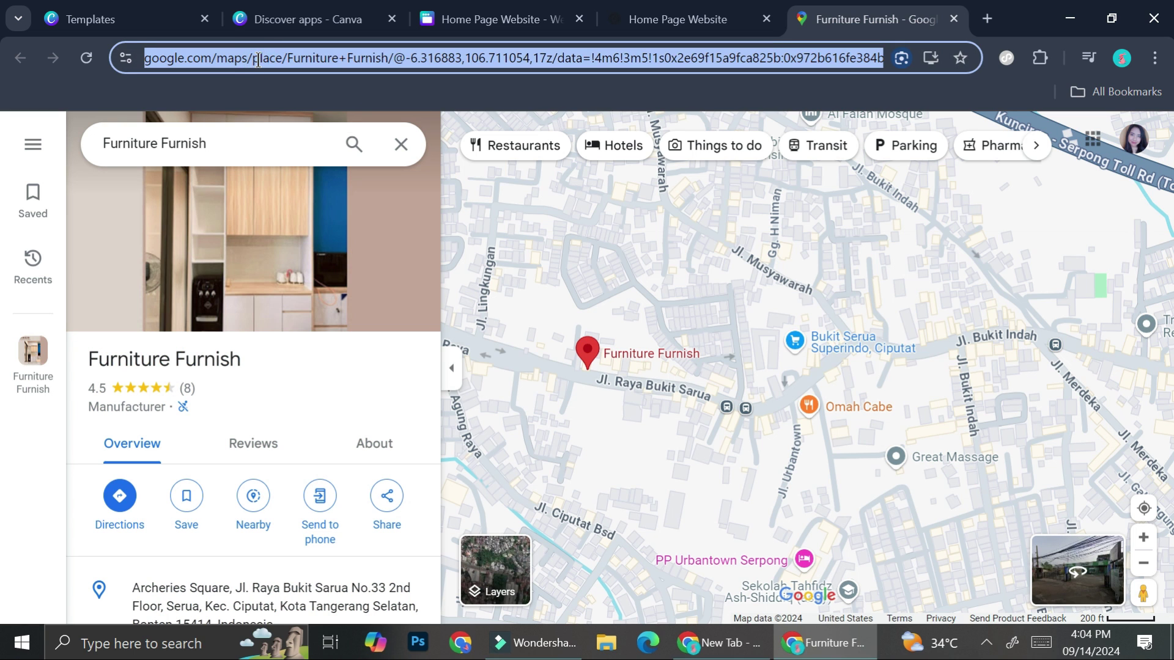
text(kana)
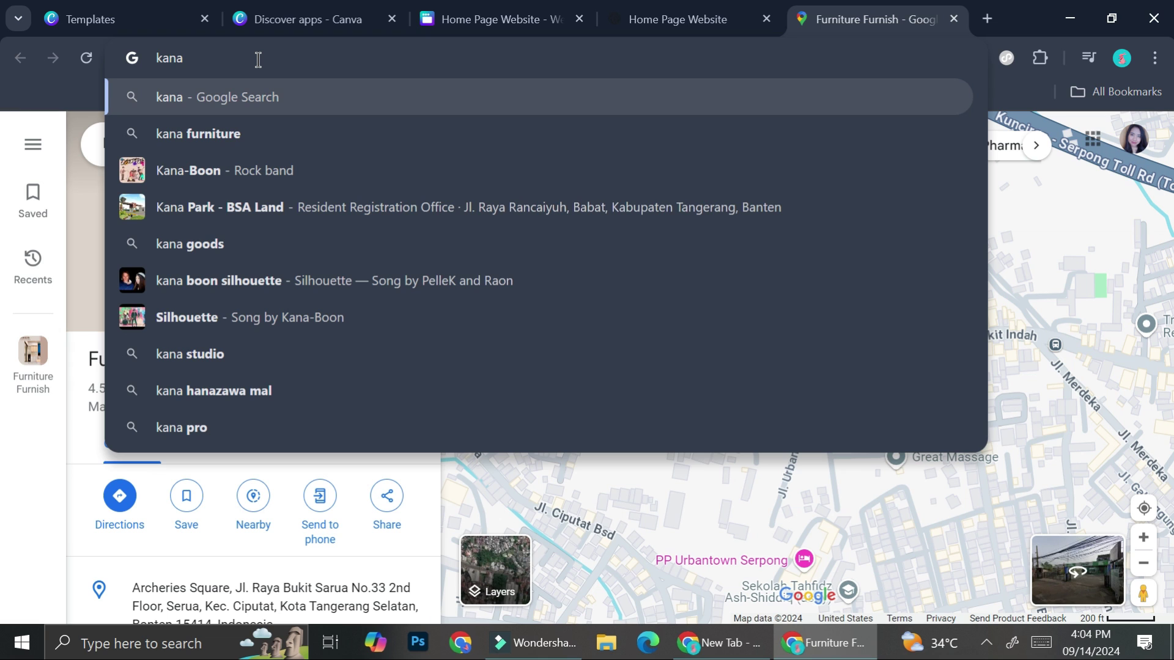
text( inter)
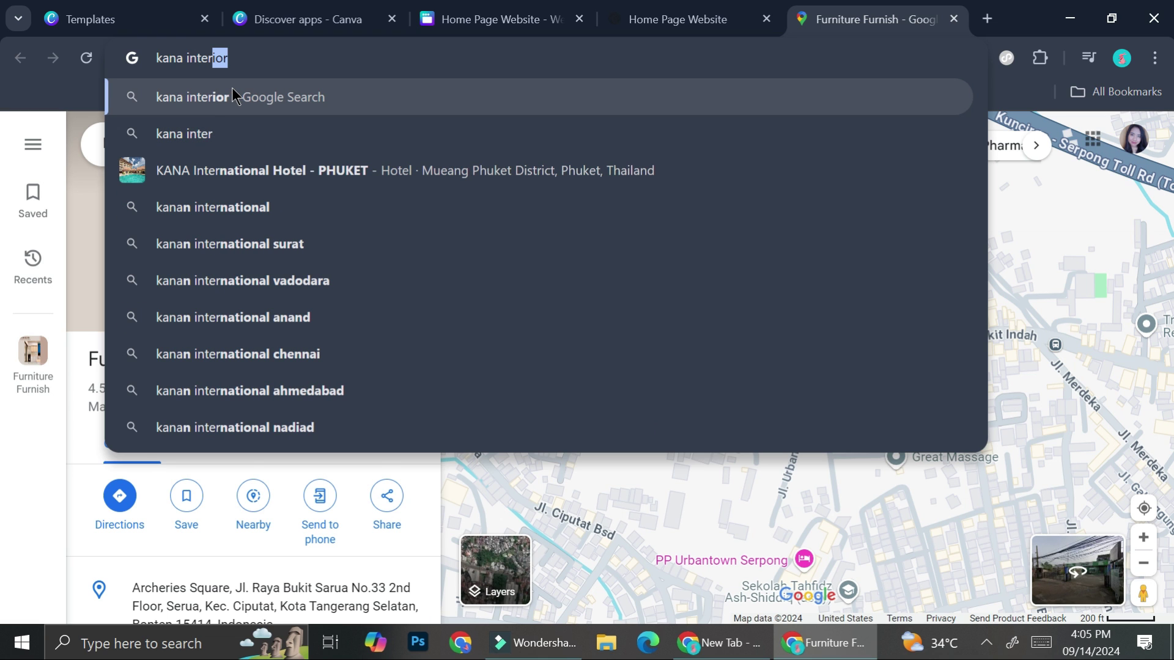
text(io)
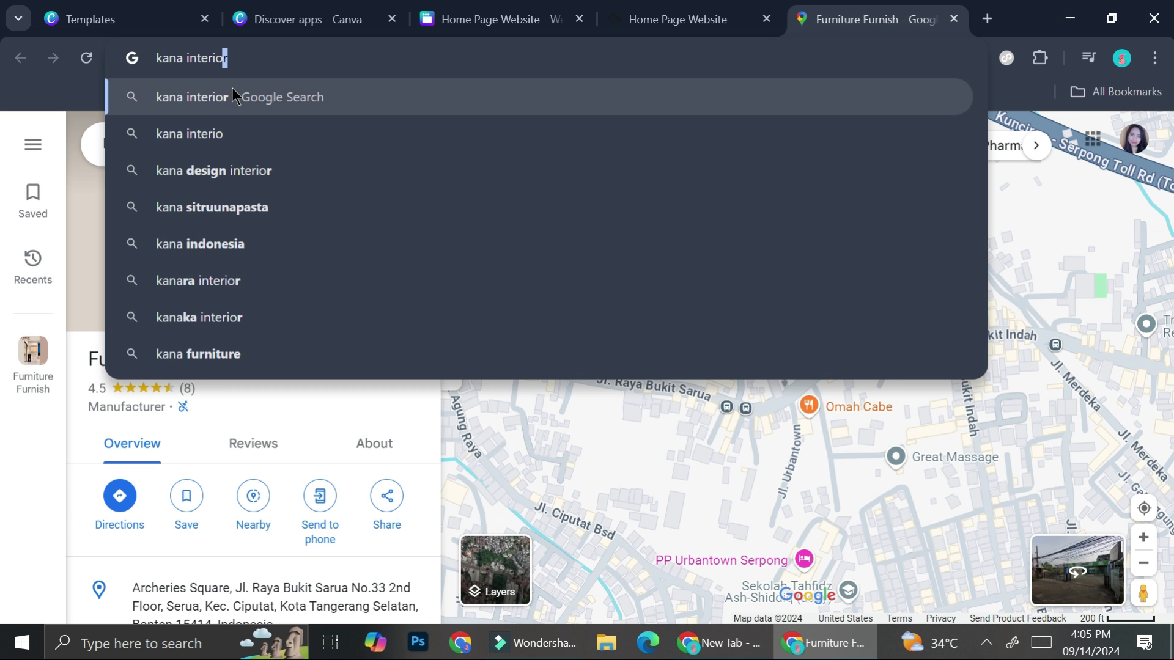
text(r)
key(Return)
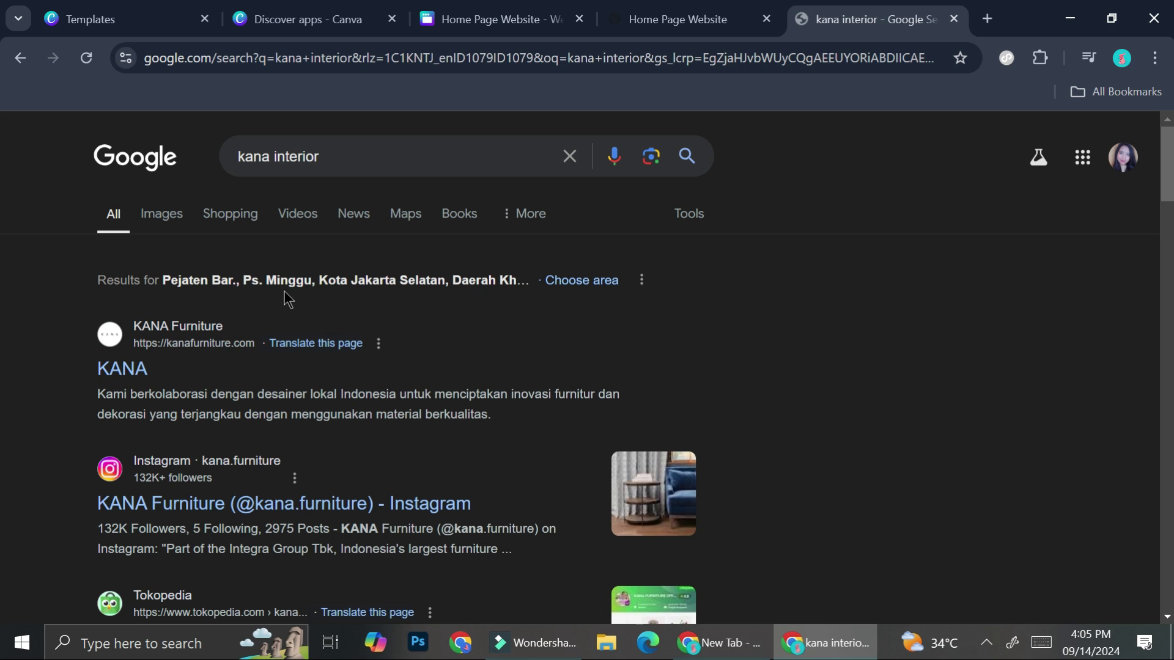
- Find the KANA Furniture Kemang business listing through Google and copy its full address
scroll(193, 367, down, 3)
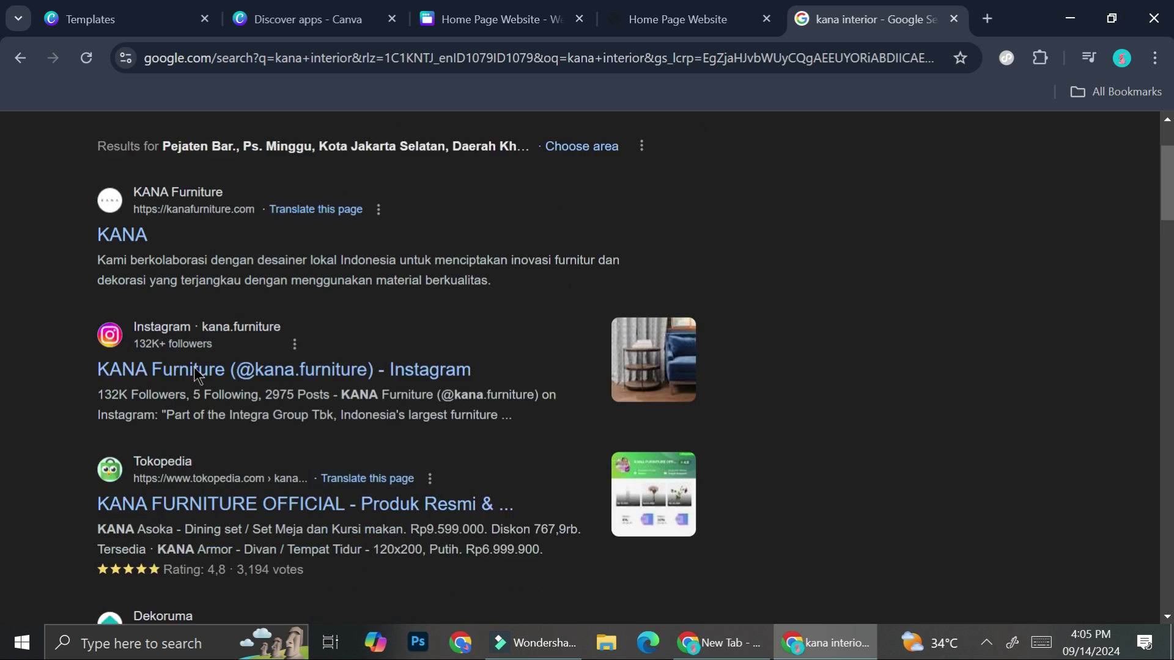
scroll(194, 366, up, 3)
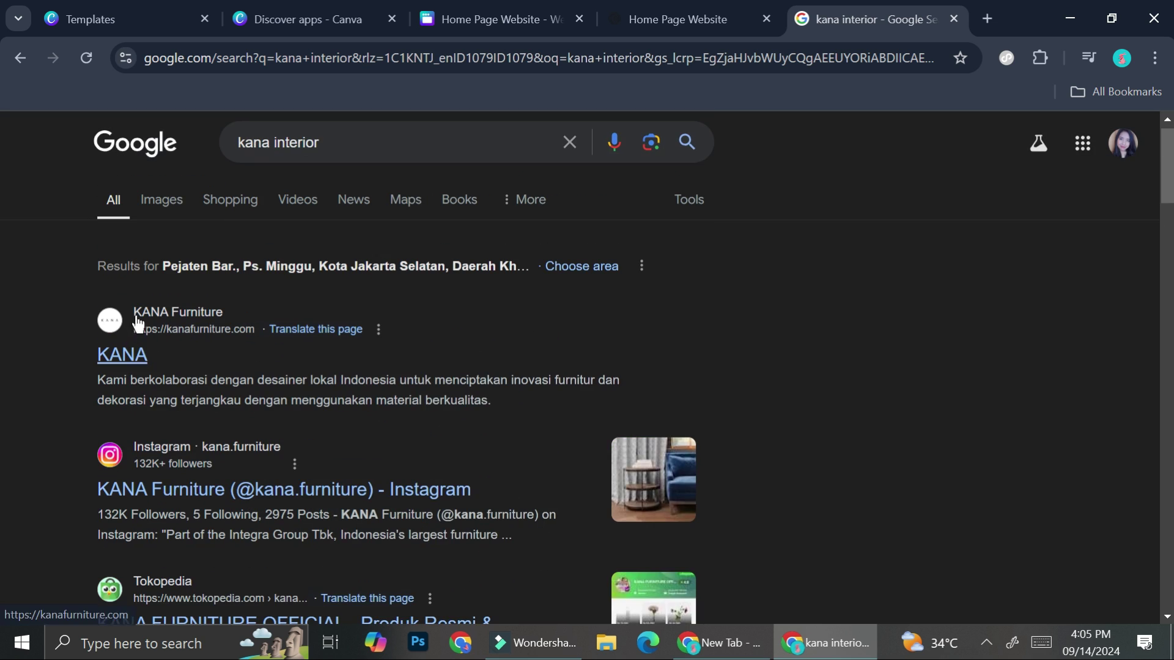
click(138, 354)
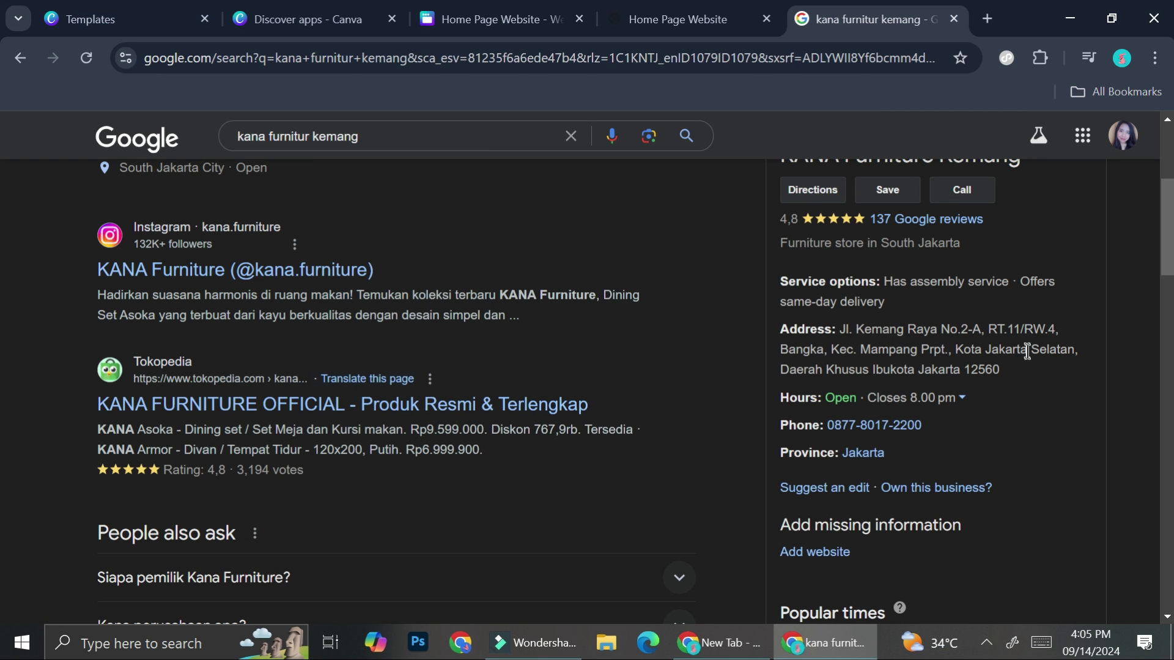
drag(1003, 380, 833, 333)
key(ctrl+c)
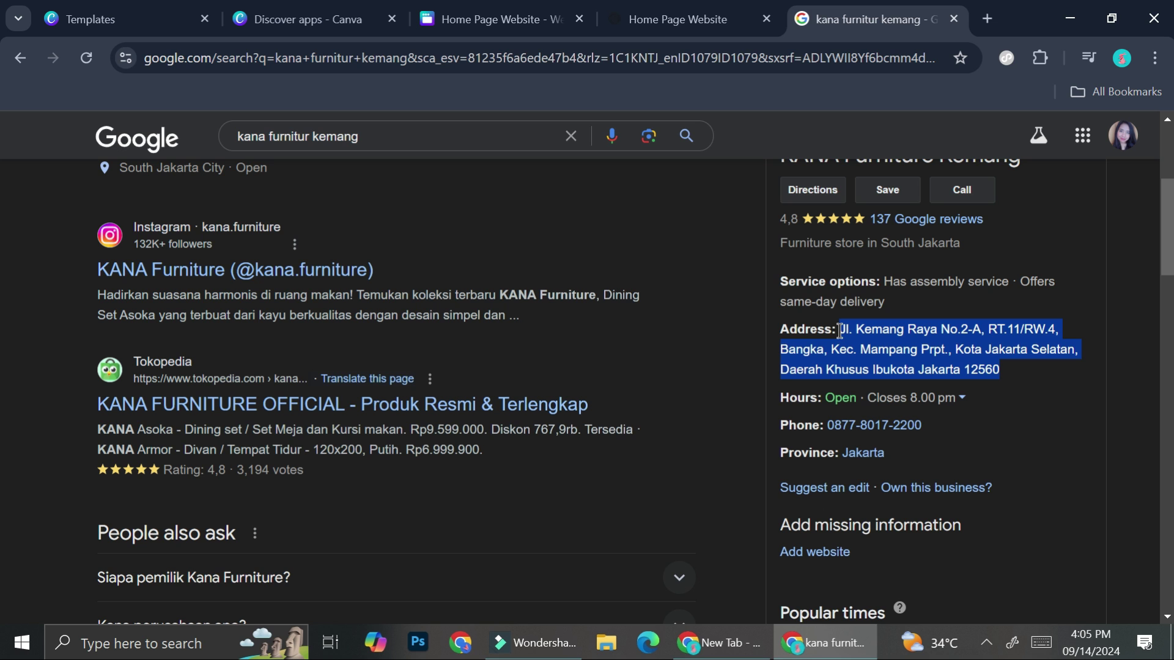
- Search the Google Maps app in the Canva design for the copied address and replace the Furniture Furnish map with the resulting map
click(523, 19)
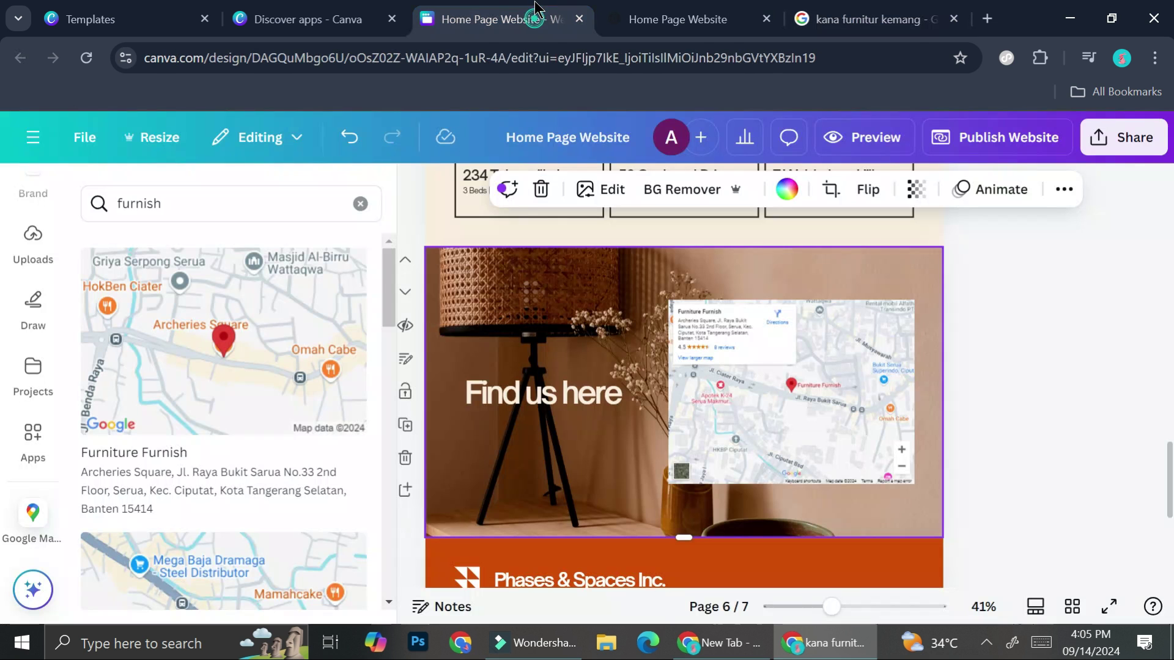
click(210, 210)
drag(210, 209, 93, 209)
key(ctrl+v)
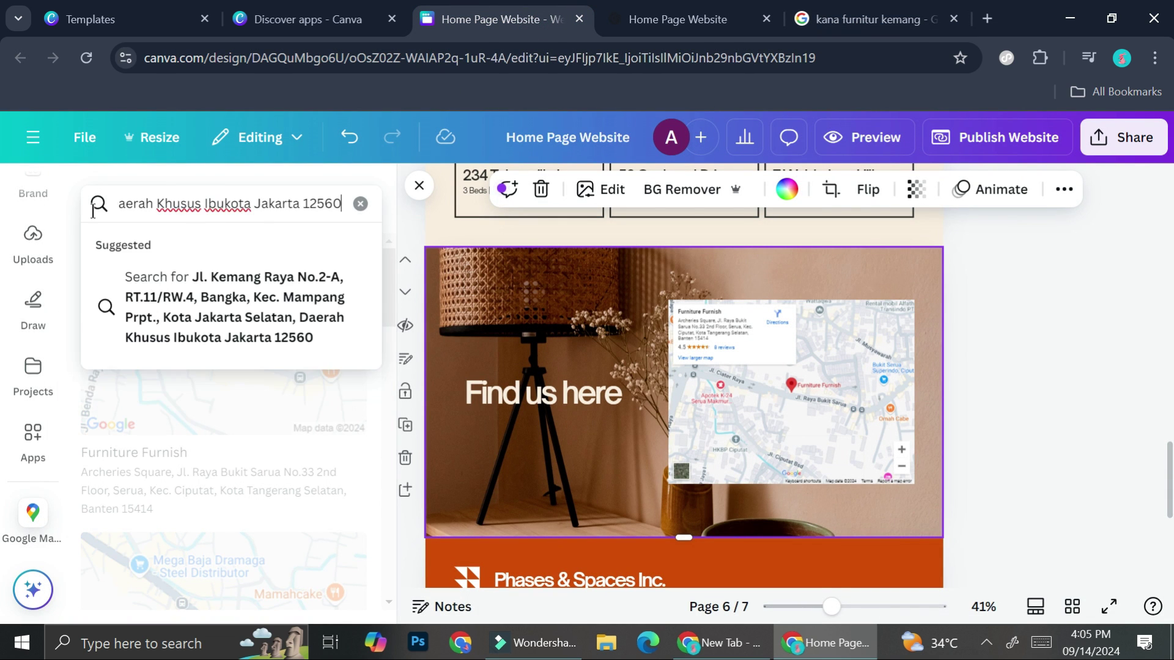
key(Return)
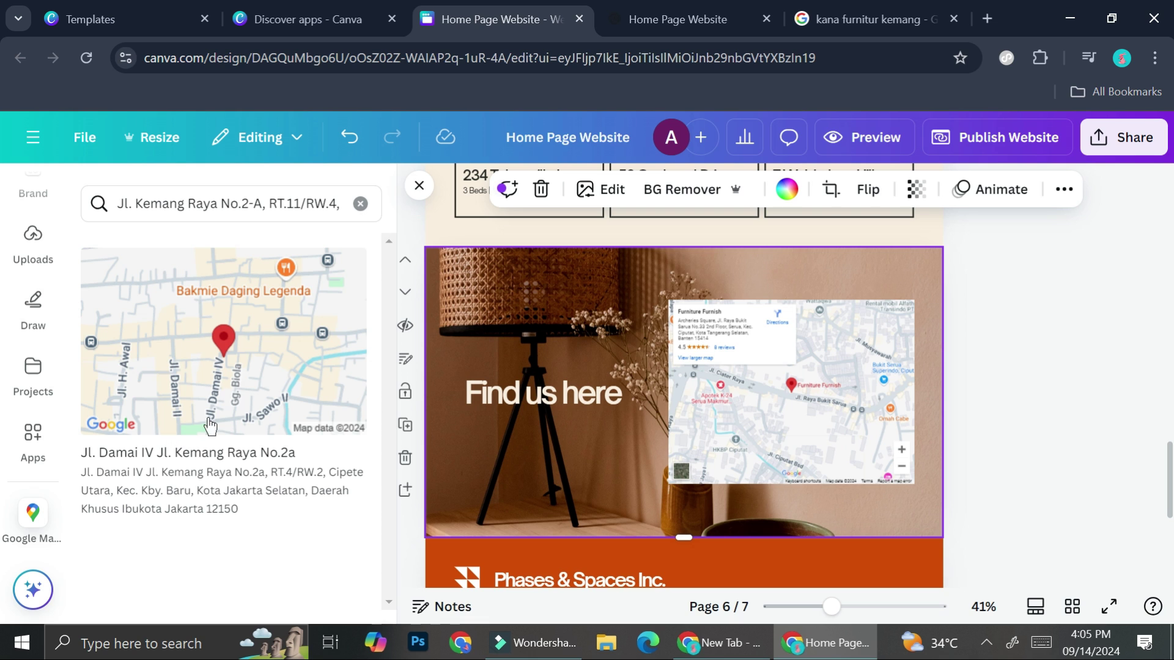
drag(251, 324, 867, 368)
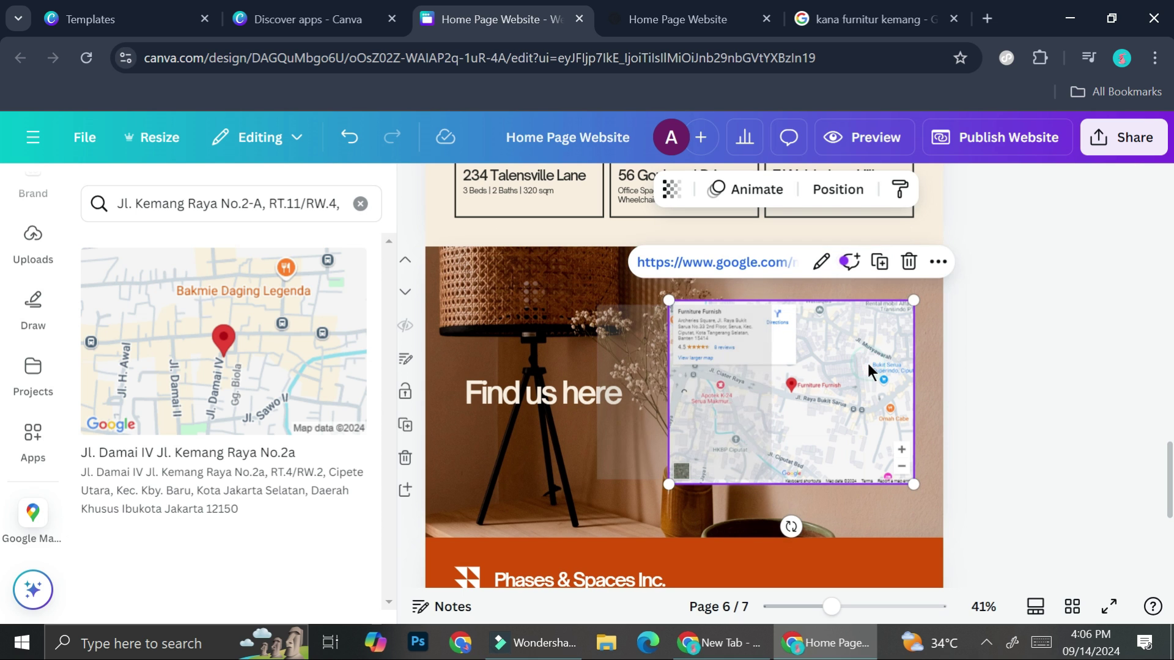
key(Delete)
- Copy only the first line of the KANA Furniture Kemang address from Google and search the design's Google Maps app for it
click(864, 8)
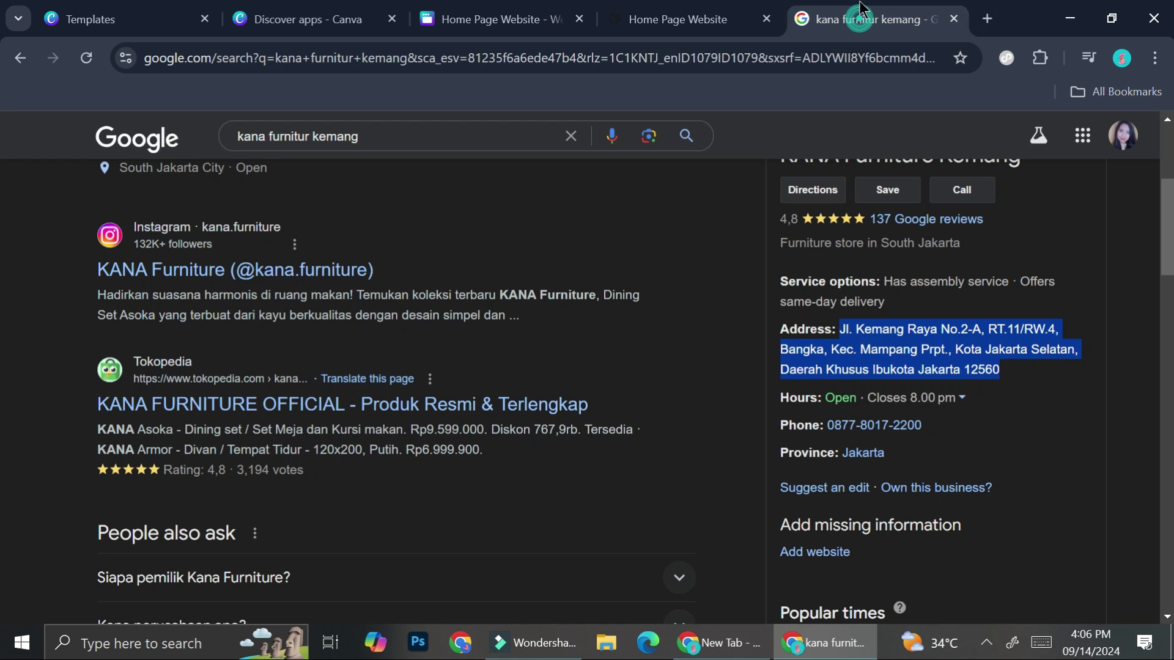
click(937, 328)
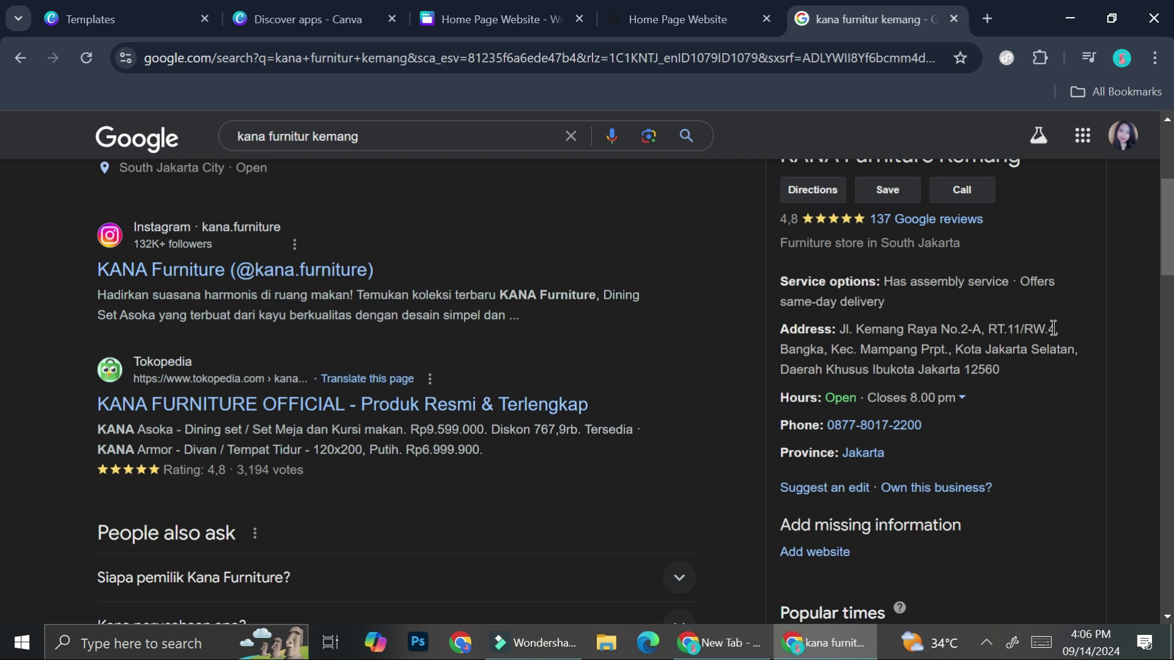
drag(1056, 329, 841, 330)
key(ctrl+c)
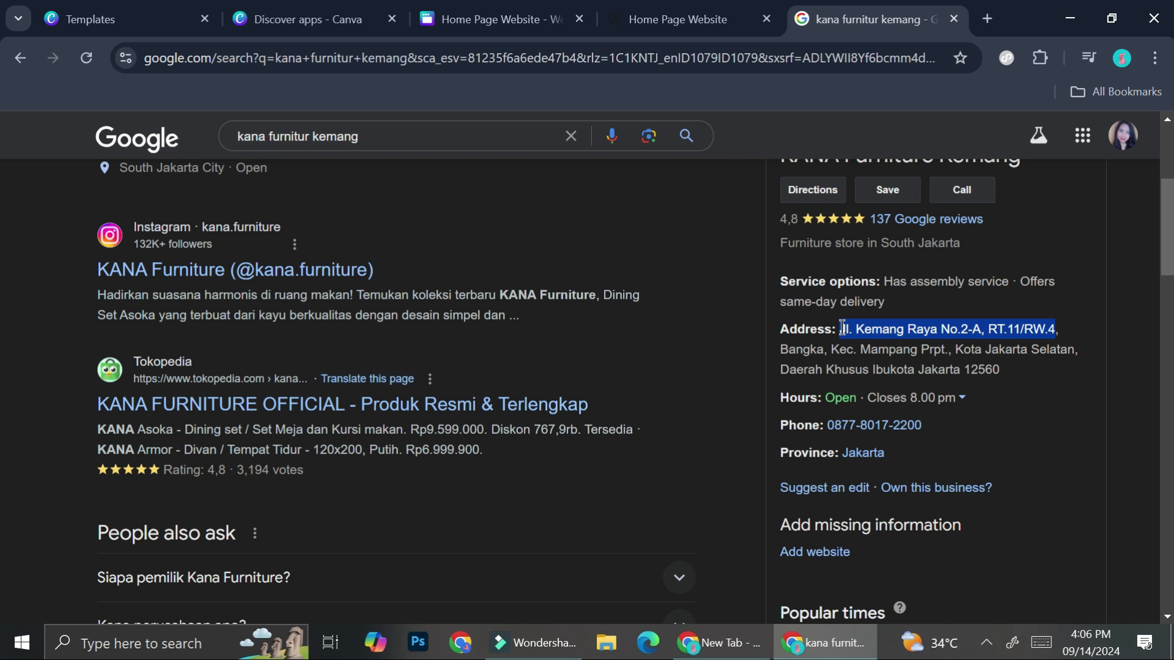
click(288, 17)
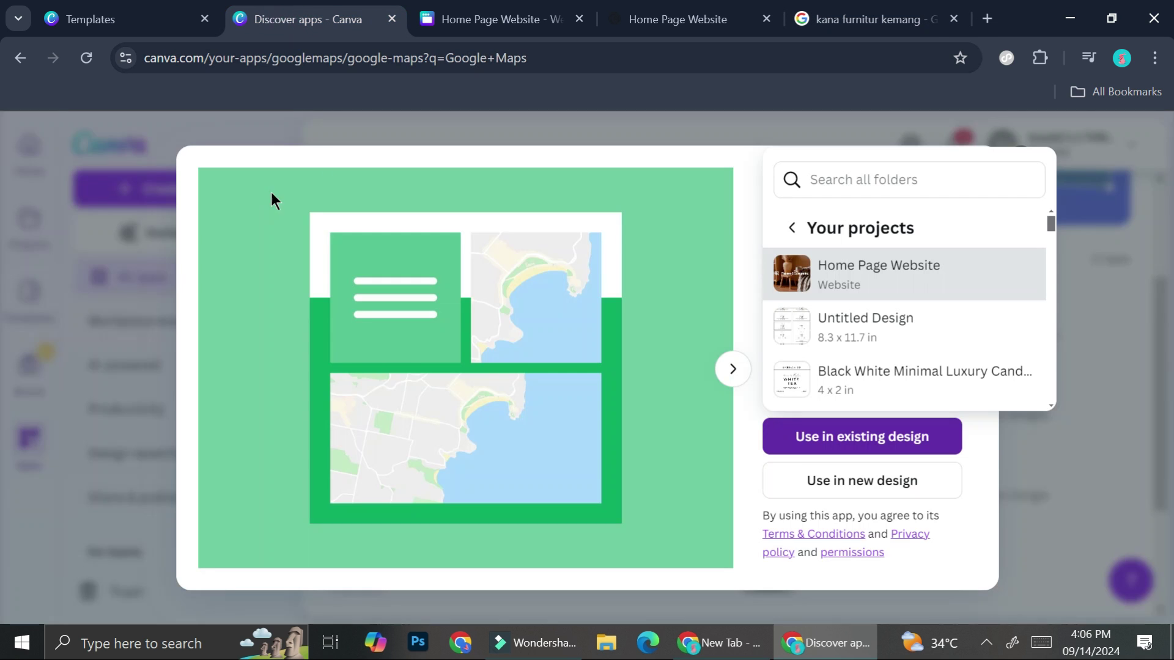
click(451, 15)
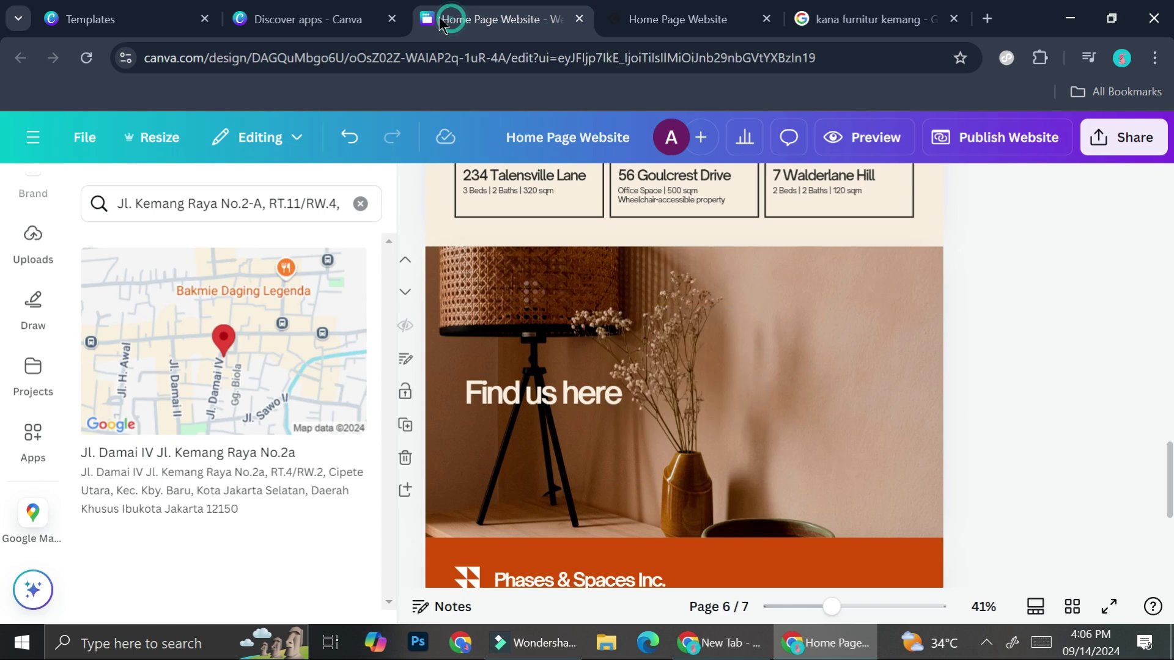
click(358, 204)
key(ctrl+v)
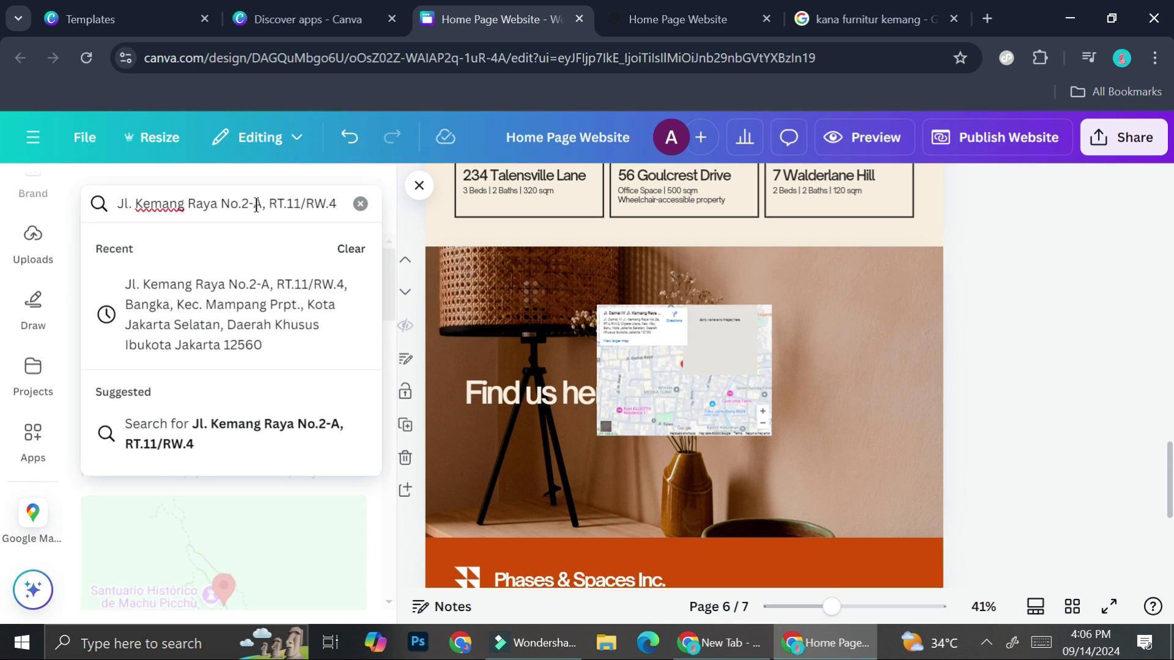
key(Return)
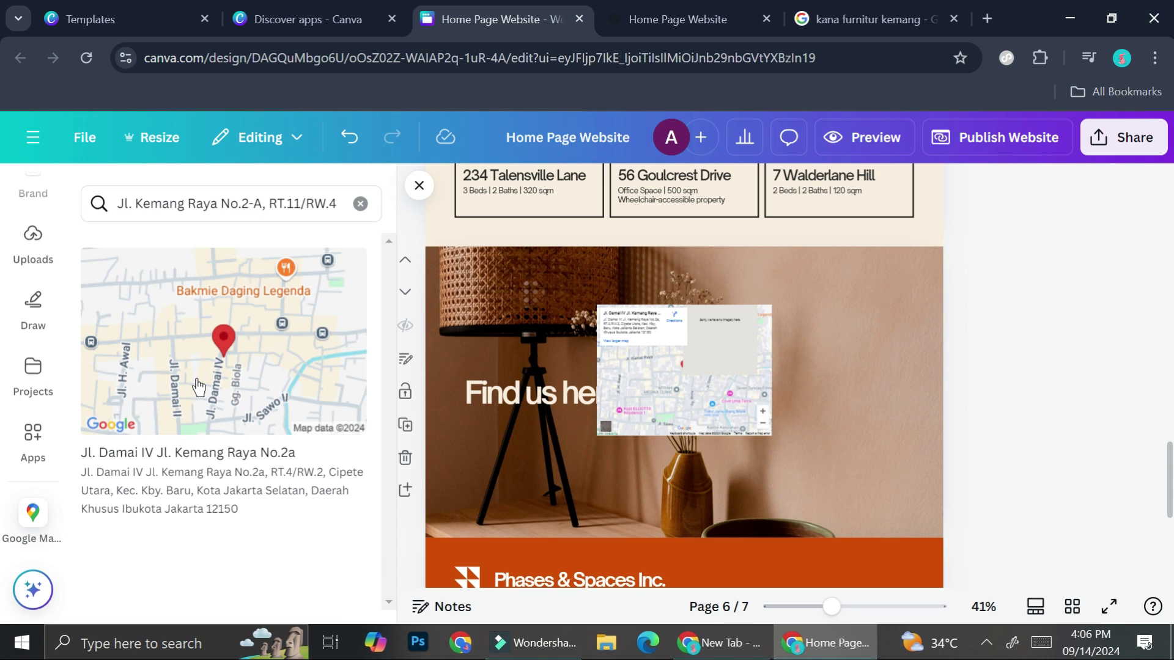
- Delete the Jl. Damai IV map from the page and search the Google Maps app for "kana furniture kemang"
click(685, 326)
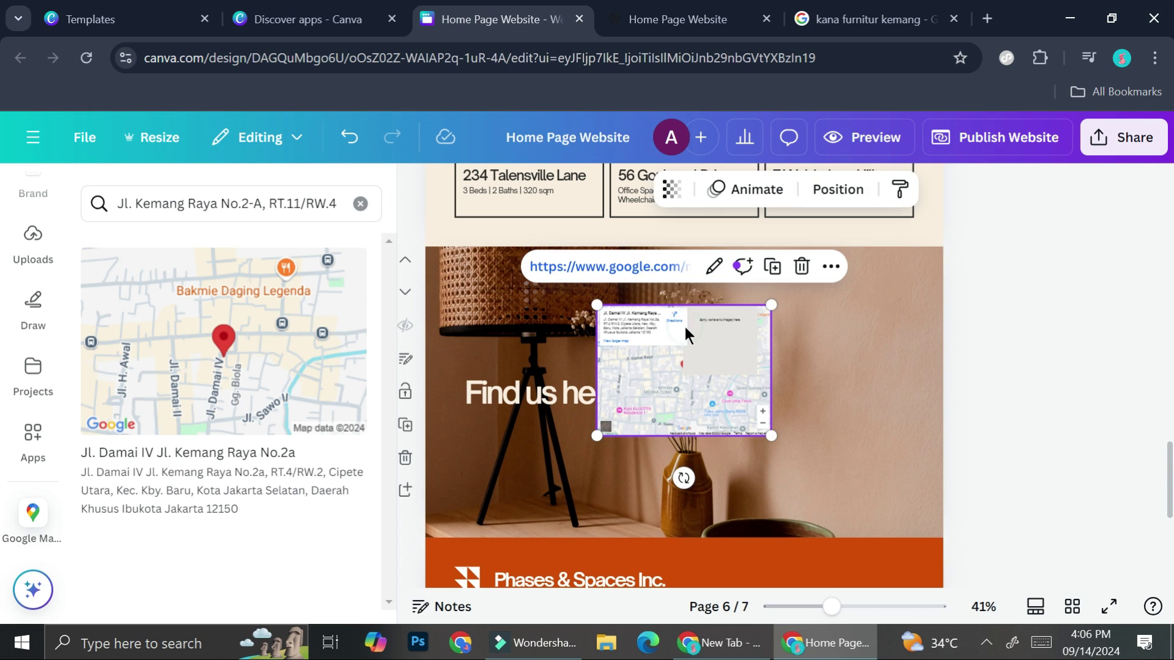
key(Delete)
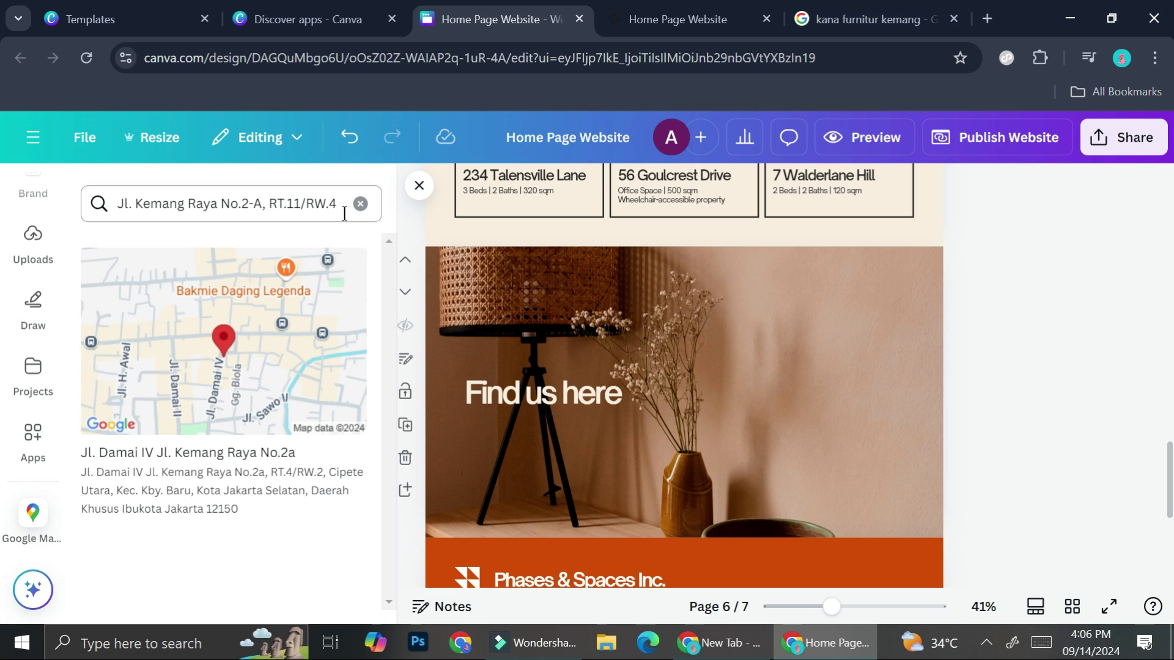
click(360, 204)
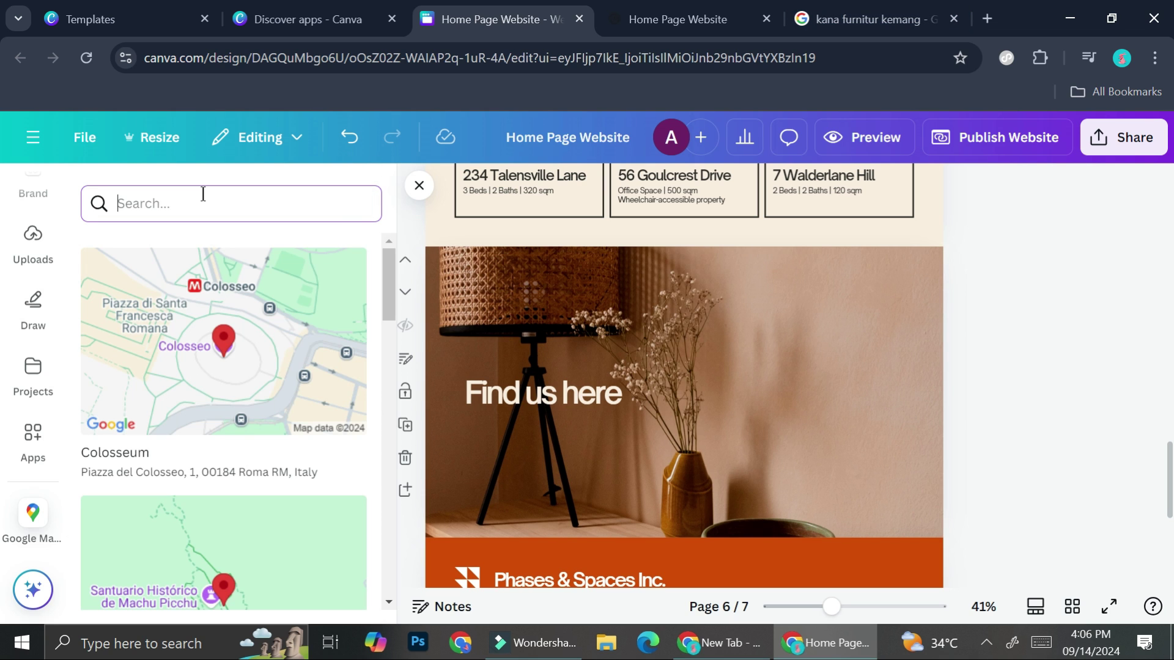
text(kana )
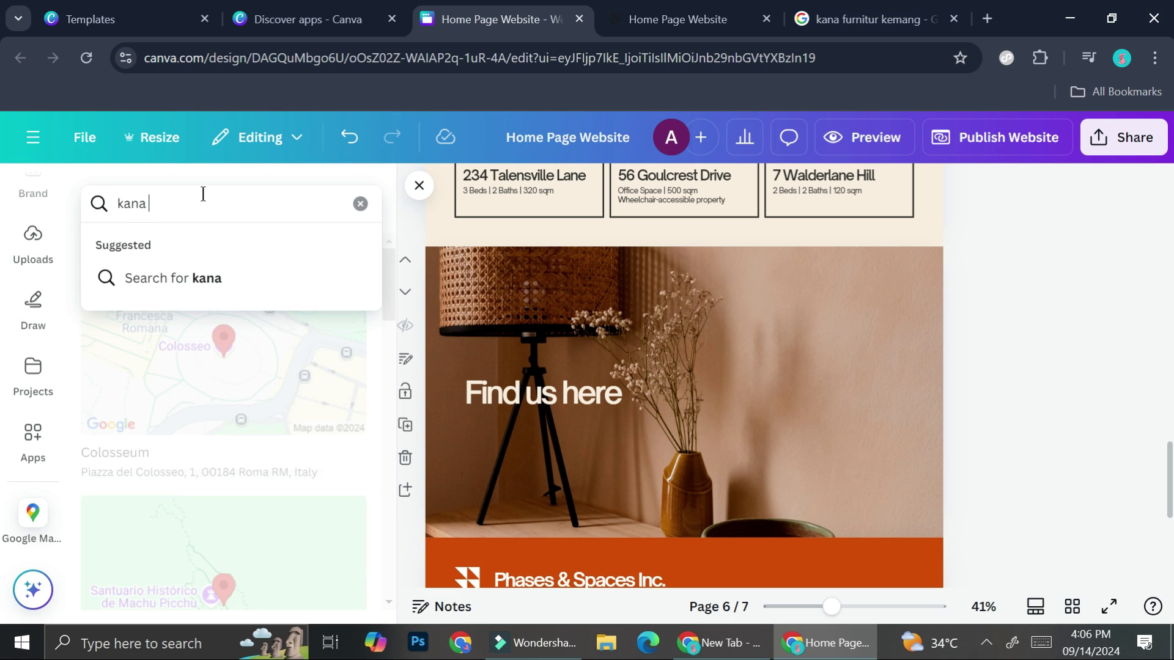
text(furniture kemang)
key(Return)
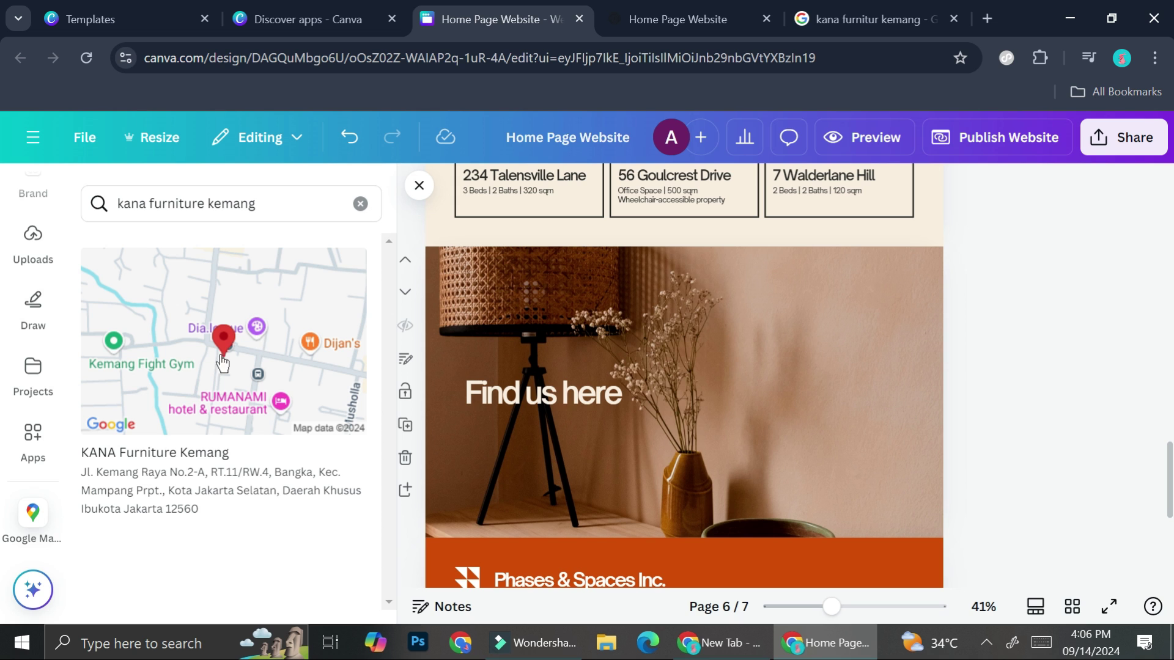
- Add the KANA Furniture Kemang map to the page and move it to the right of the "Find us here" heading
click(241, 372)
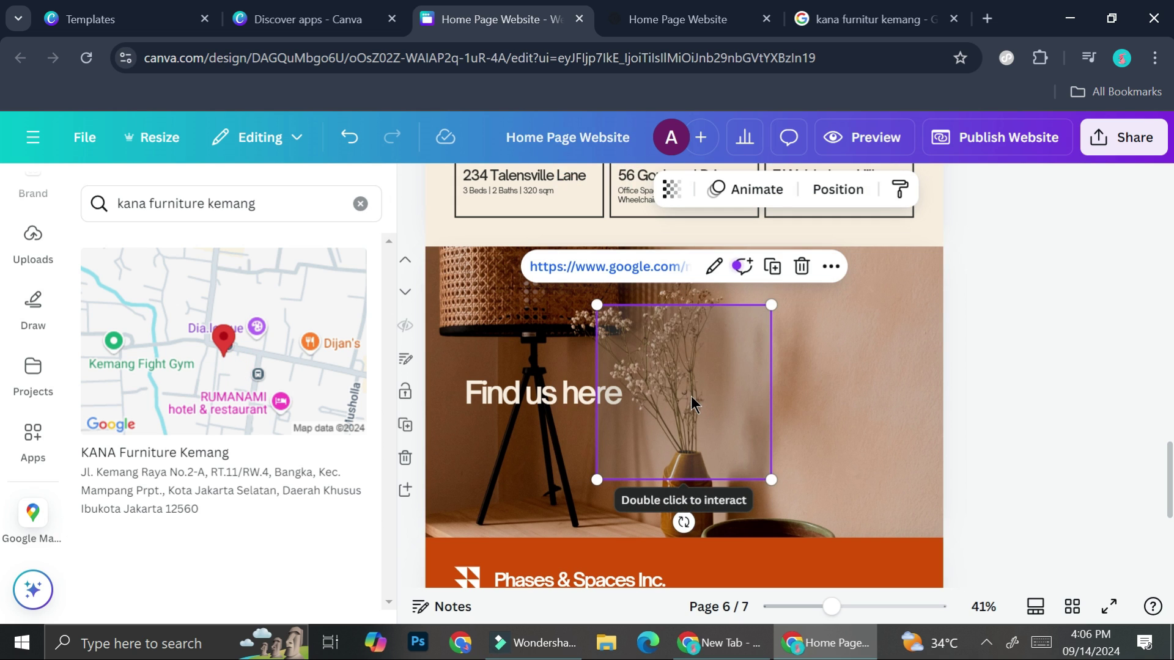
drag(692, 380, 812, 387)
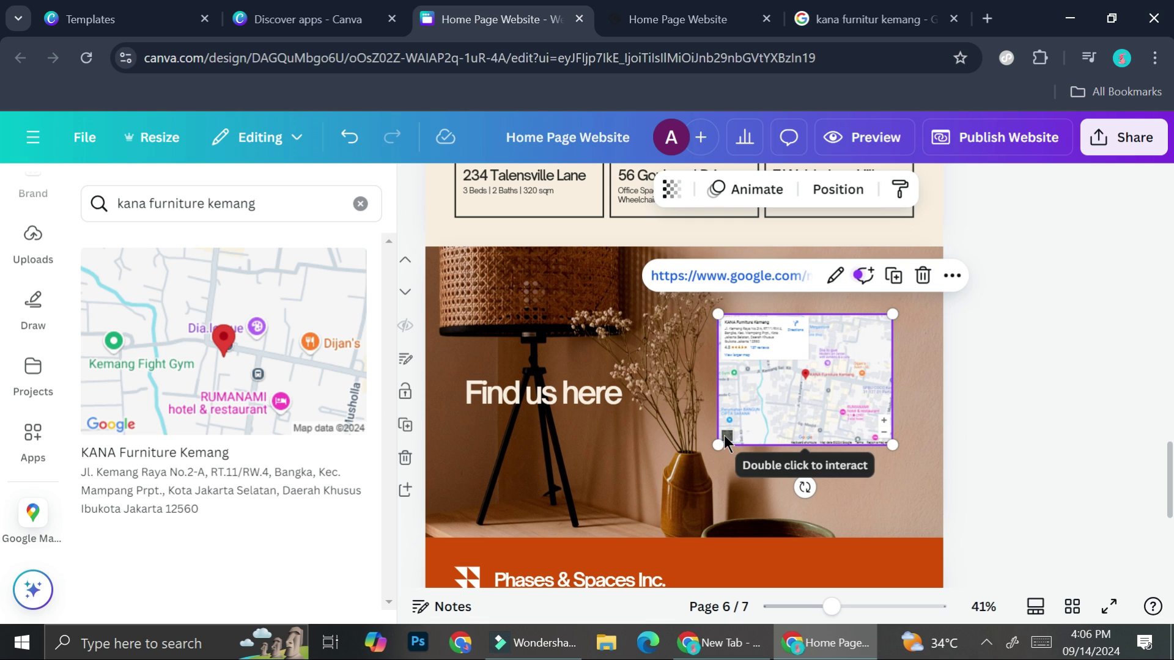
- Enlarge the KANA Furniture Kemang map and reposition it slightly up and to the right beside the "Find us here" heading
drag(720, 438, 632, 504)
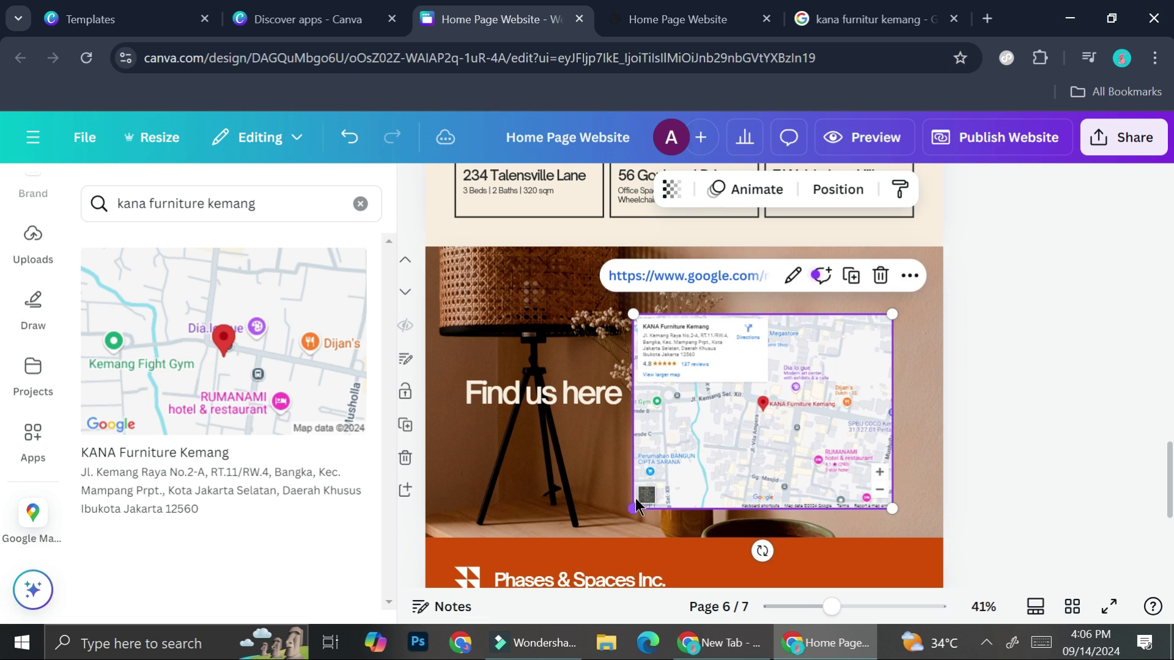
drag(786, 422, 808, 398)
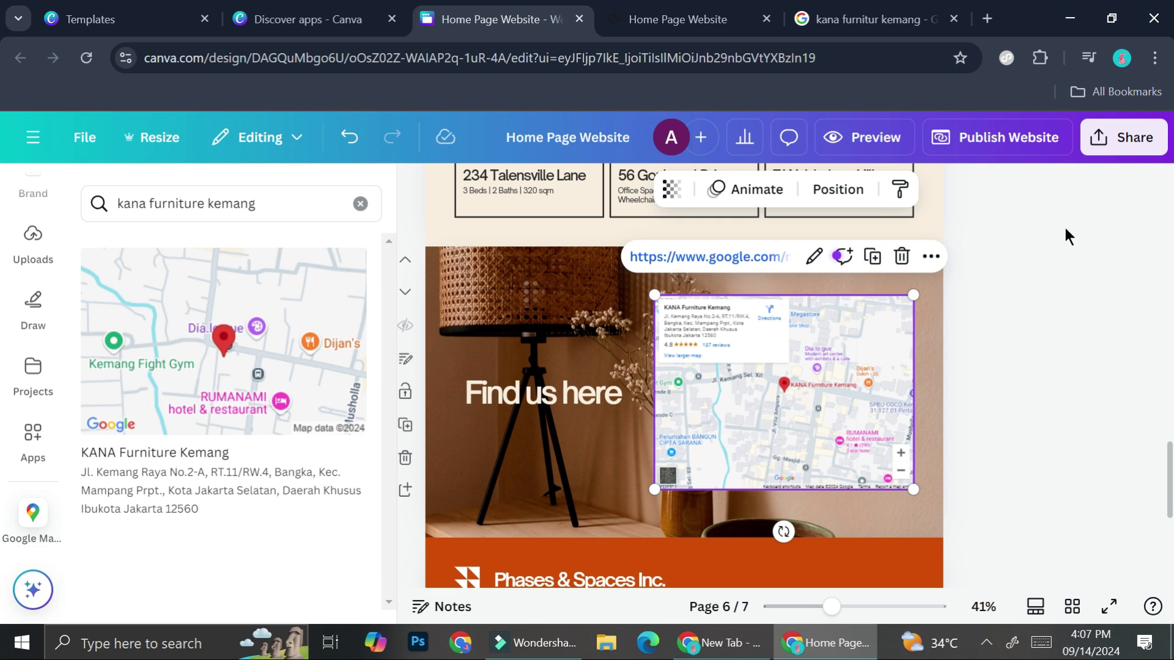
- Republish the website with the enlarged KANA Furniture Kemang map and open the live site
click(1013, 148)
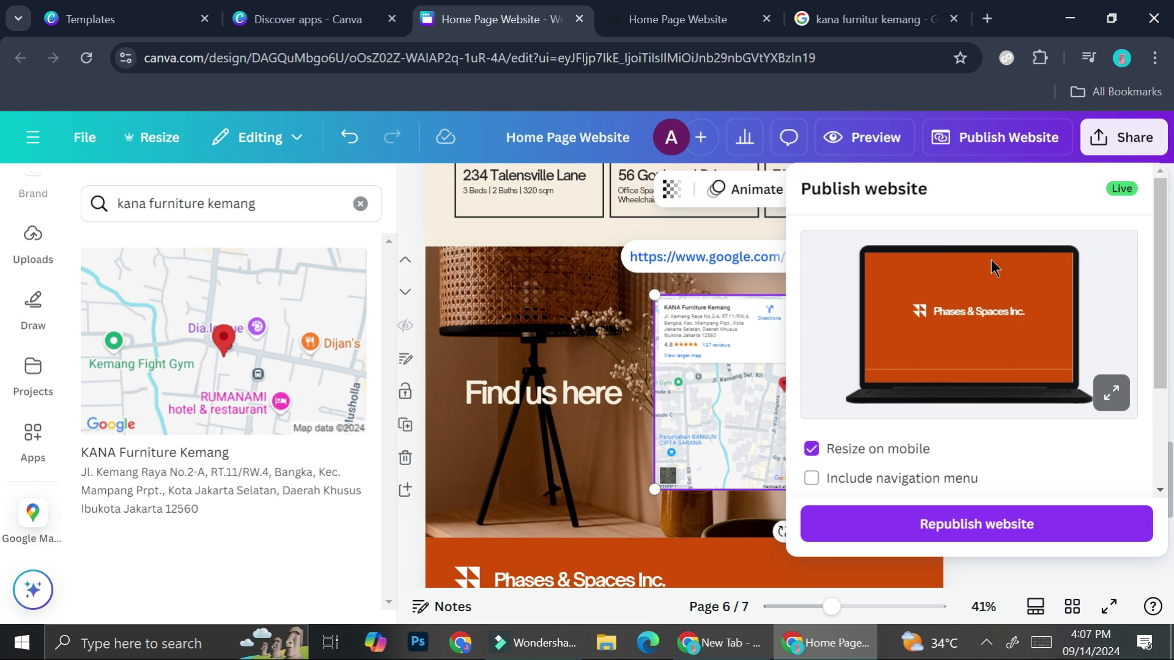
click(912, 533)
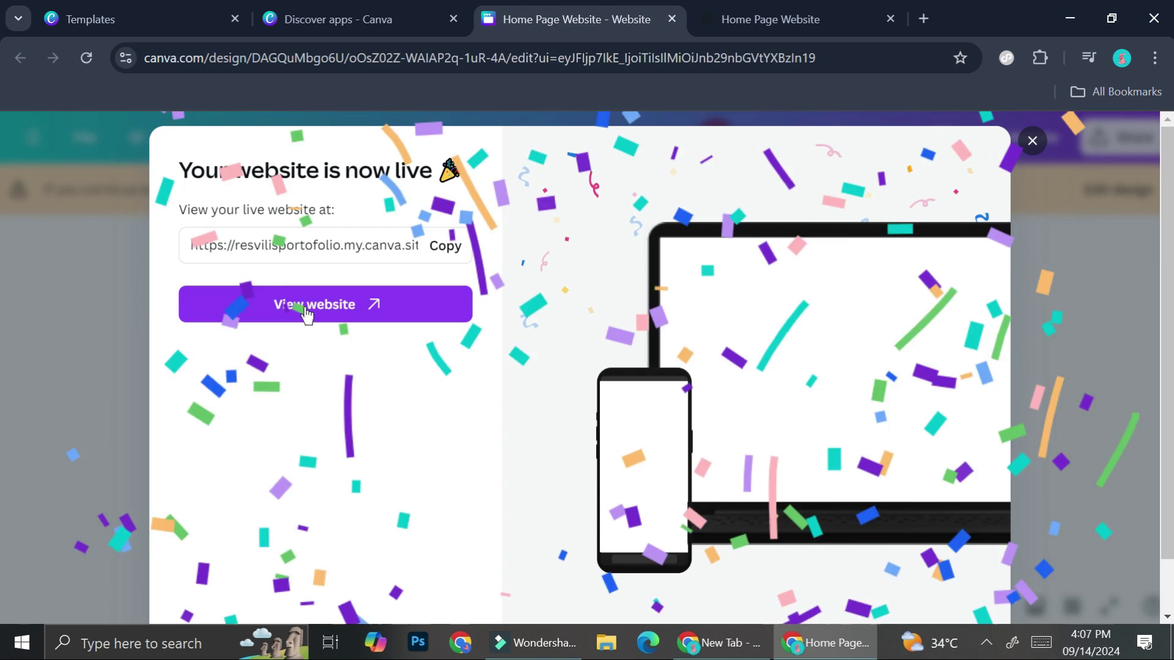
click(305, 313)
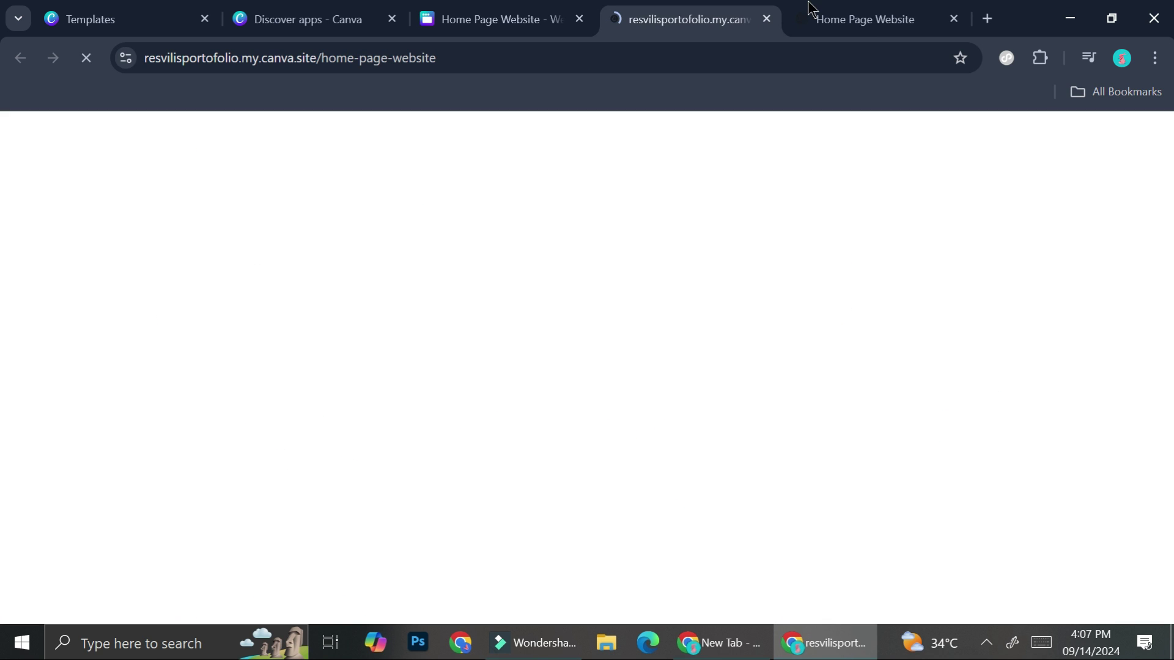
- Close the older Home Page Website tab and check the map beside "Find us here" on the republished site
click(954, 18)
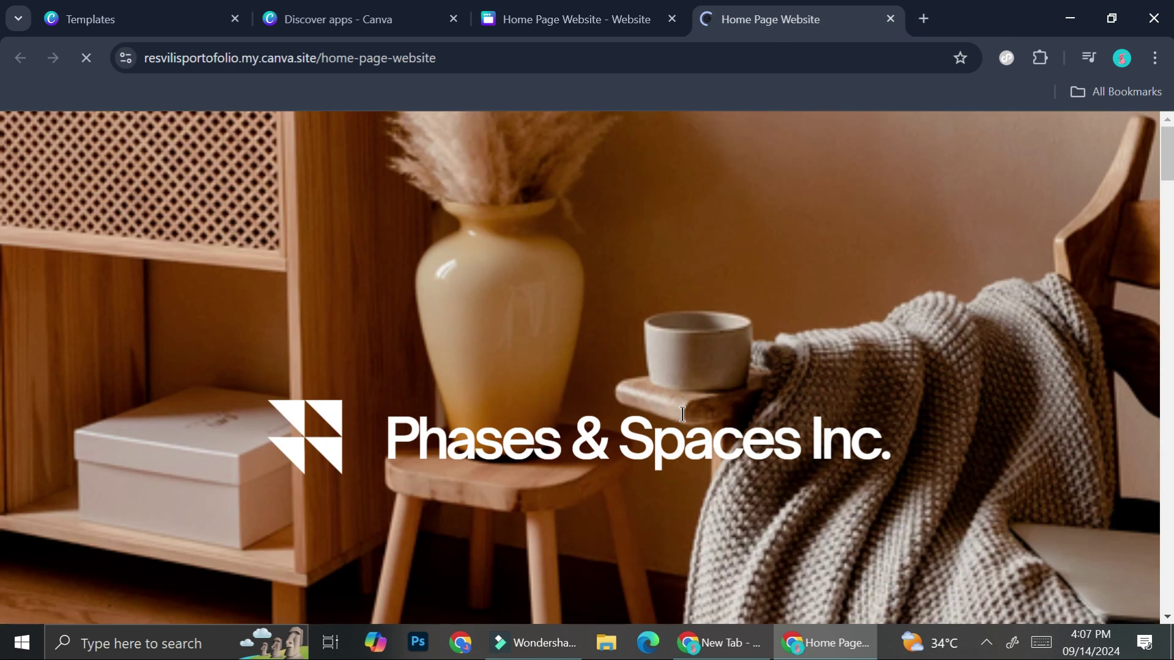
scroll(682, 414, down, 20)
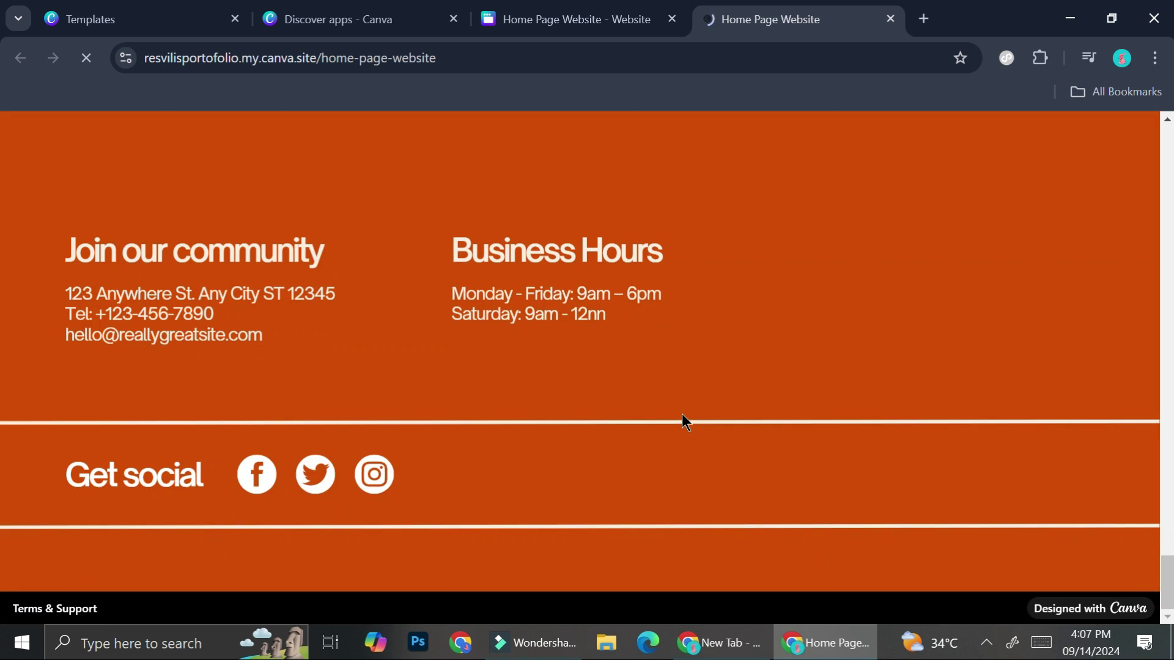
scroll(682, 415, up, 5)
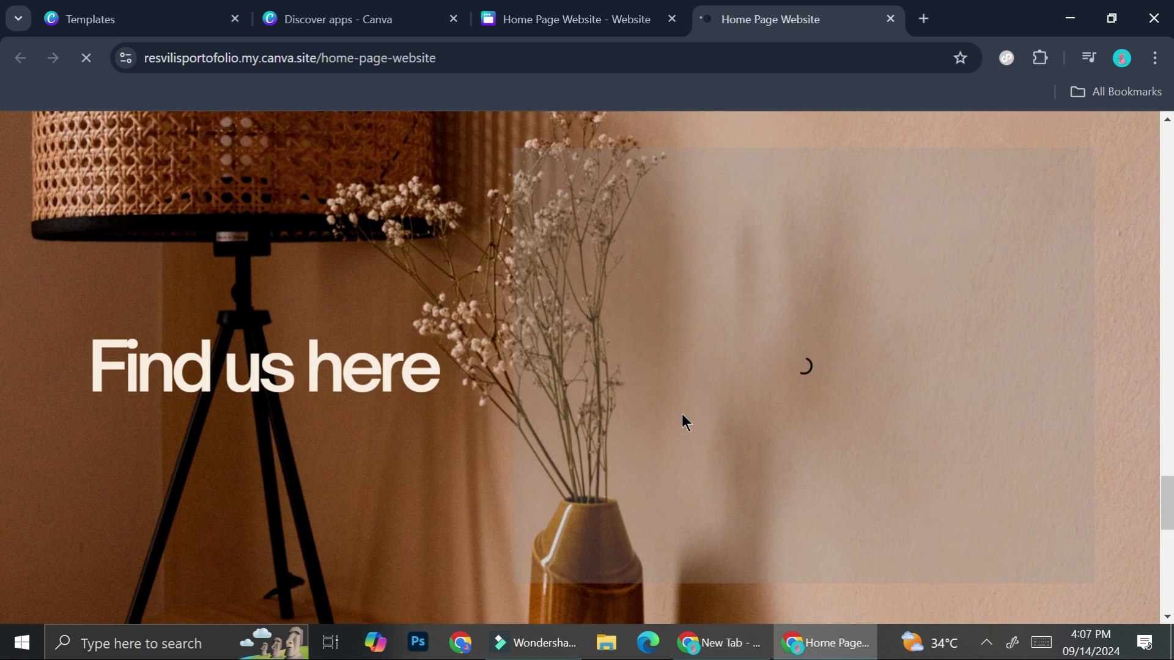